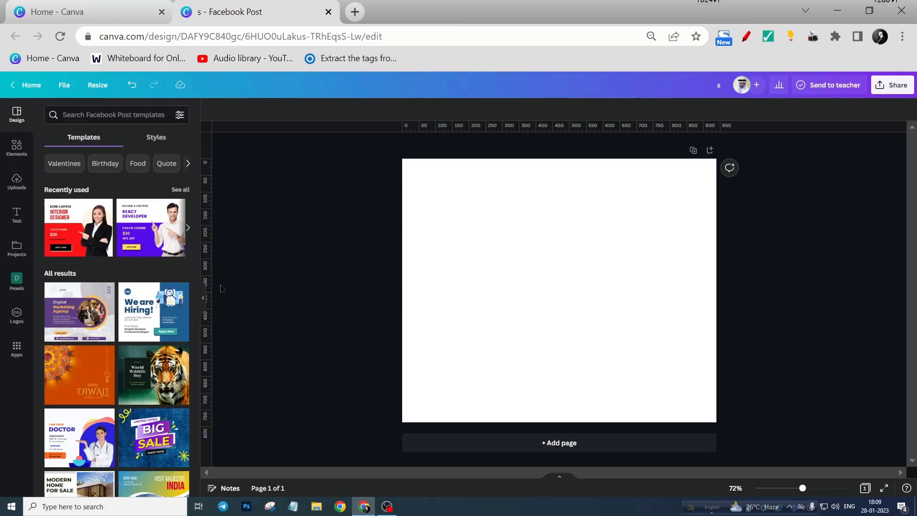
Change the blank page's background color to black.
click(501, 236)
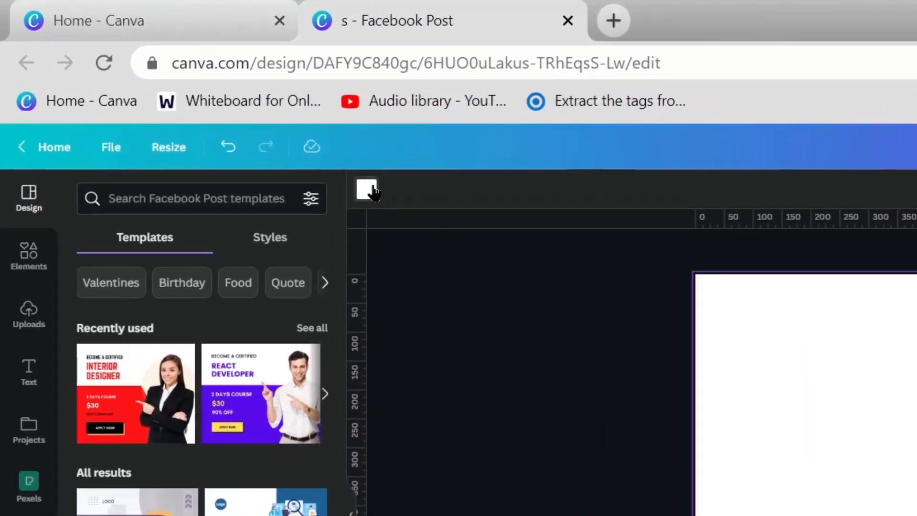
click(373, 190)
click(94, 406)
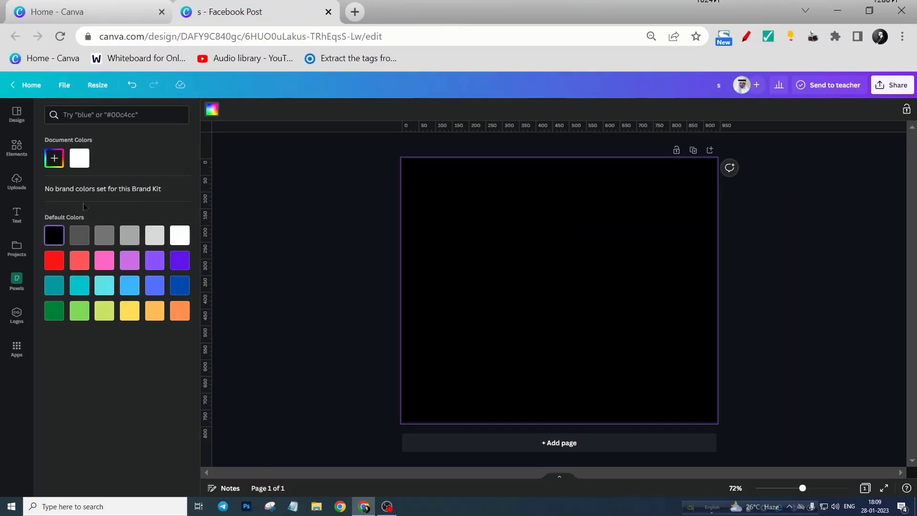
Add a heading reading "S", enlarge it to font size 144 and set its font to Anton.
click(32, 413)
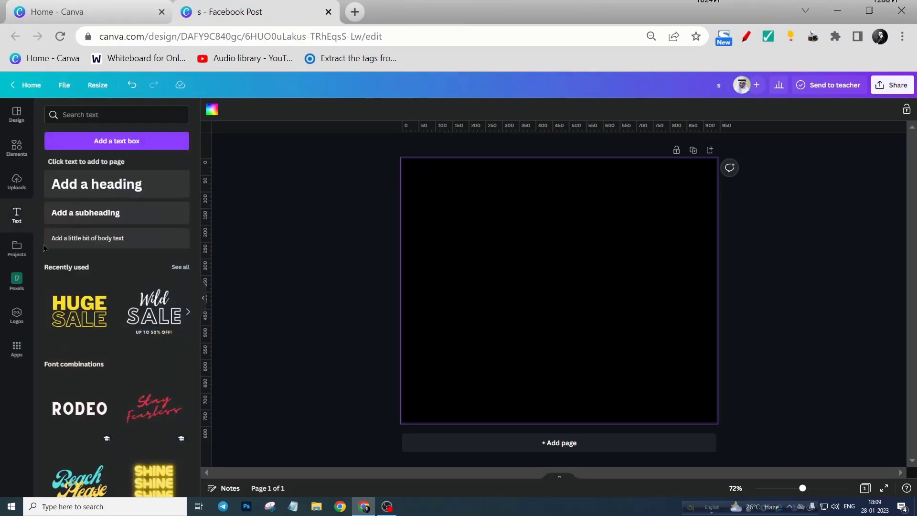
click(84, 189)
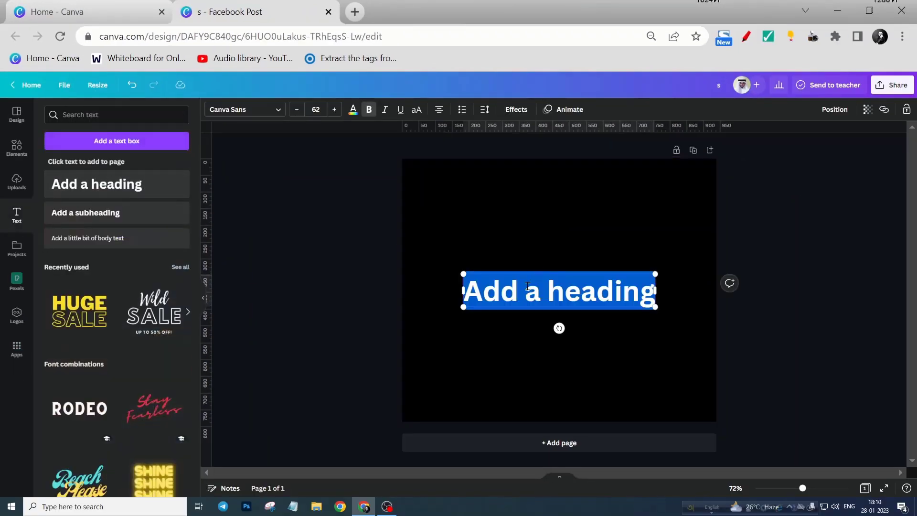
text(S)
click(499, 296)
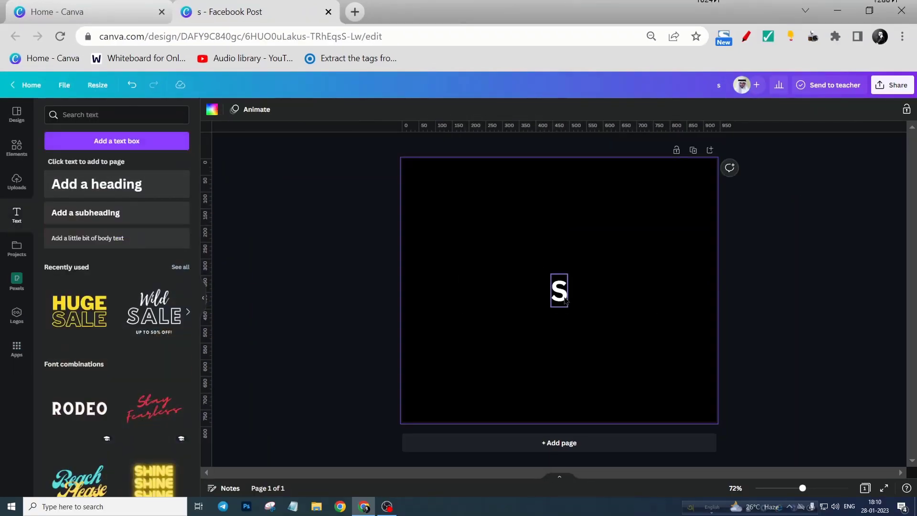
drag(558, 290, 560, 322)
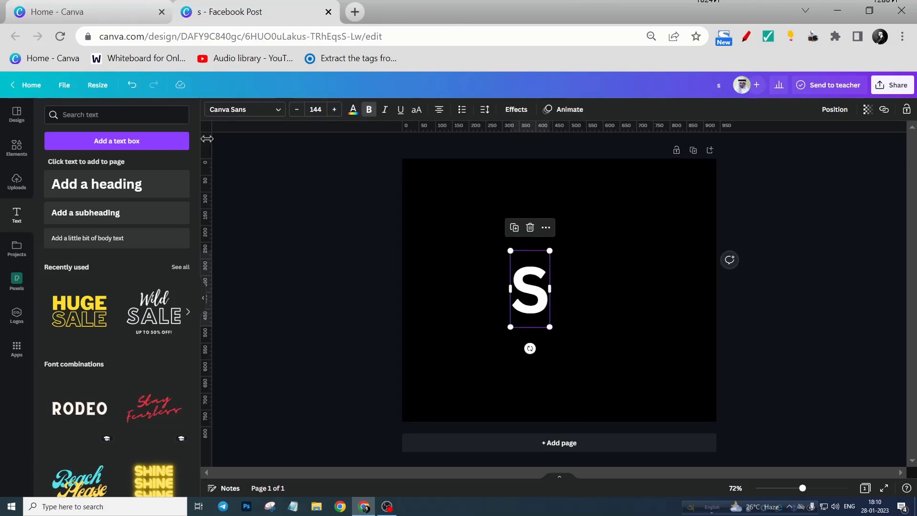
click(234, 112)
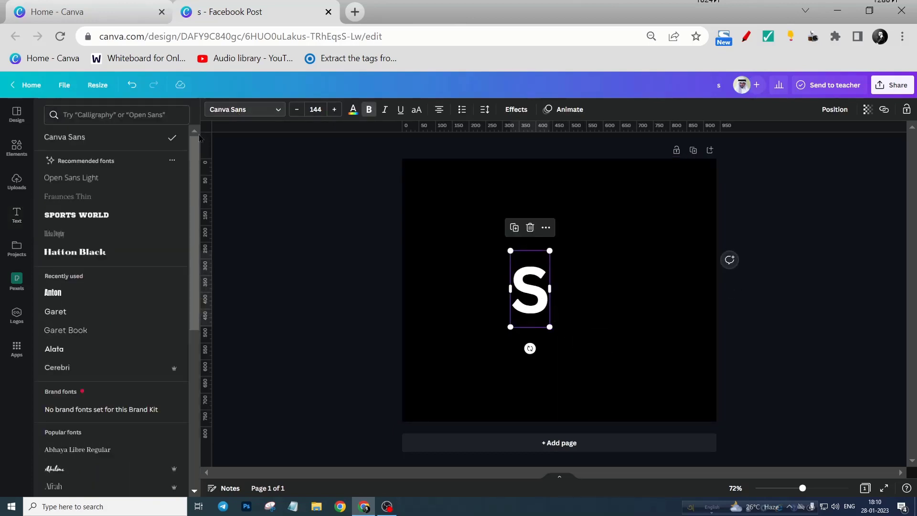
click(82, 299)
Duplicate the "S" directly beside the original and change the copy's text to "H".
mouse_move(537, 301)
mouse_down()
mouse_move(487, 289)
mouse_move(544, 289)
mouse_up()
click(541, 219)
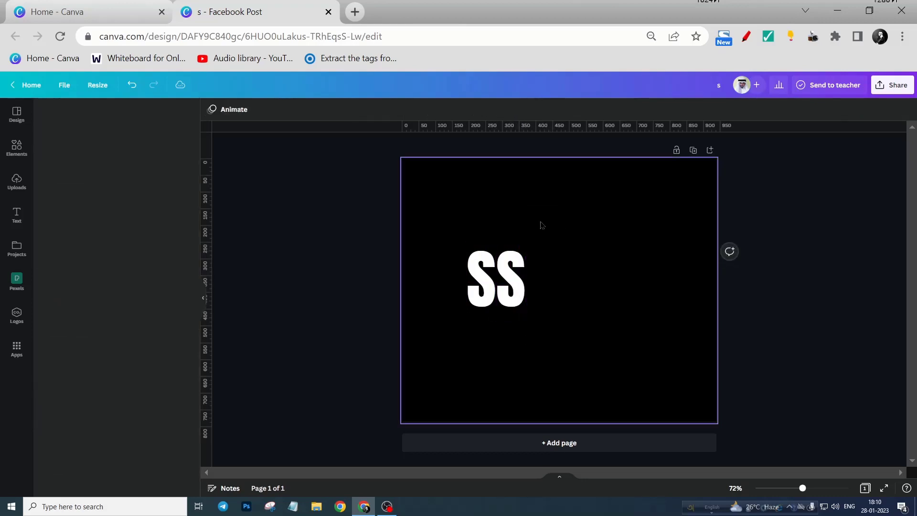
double_click(517, 271)
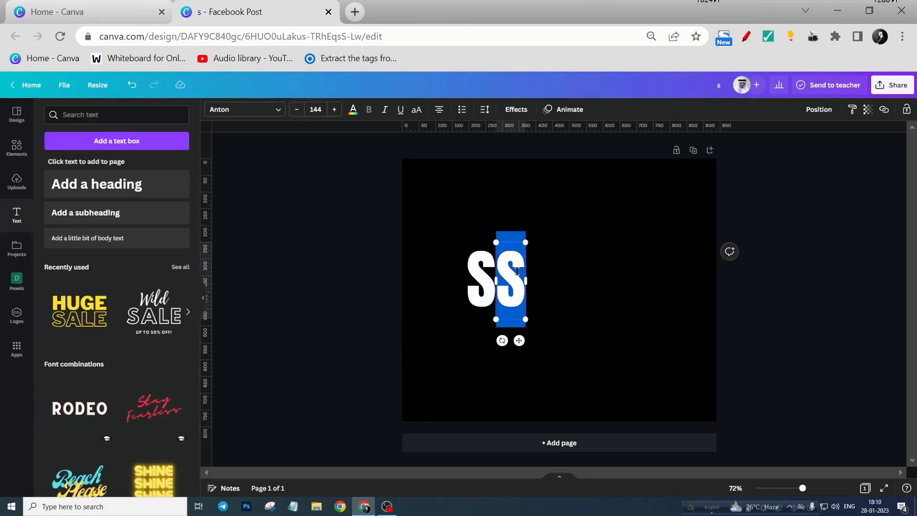
text(H)
click(554, 290)
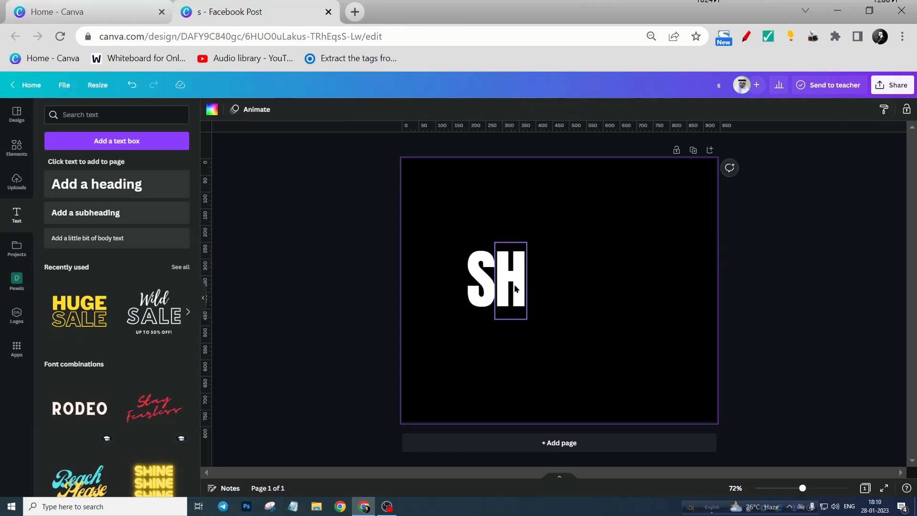
Duplicate the "H" to its right and change the copy's text to "A".
drag(514, 283, 543, 282)
double_click(543, 282)
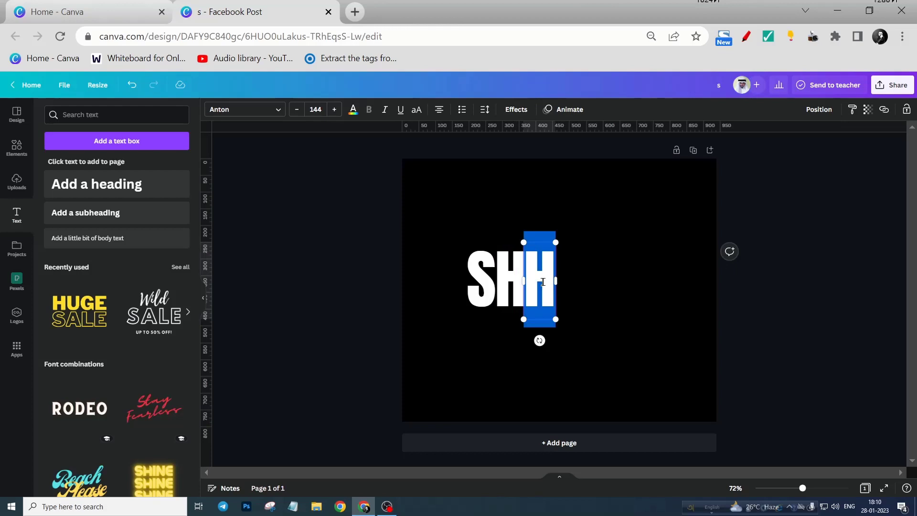
text(A)
click(609, 286)
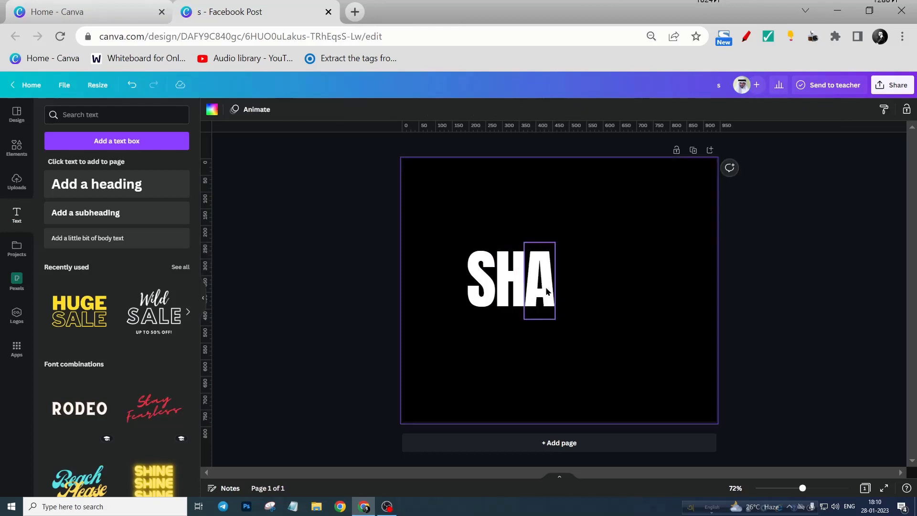
Duplicate the "A" to its right and change the copy's text to "D".
click(545, 287)
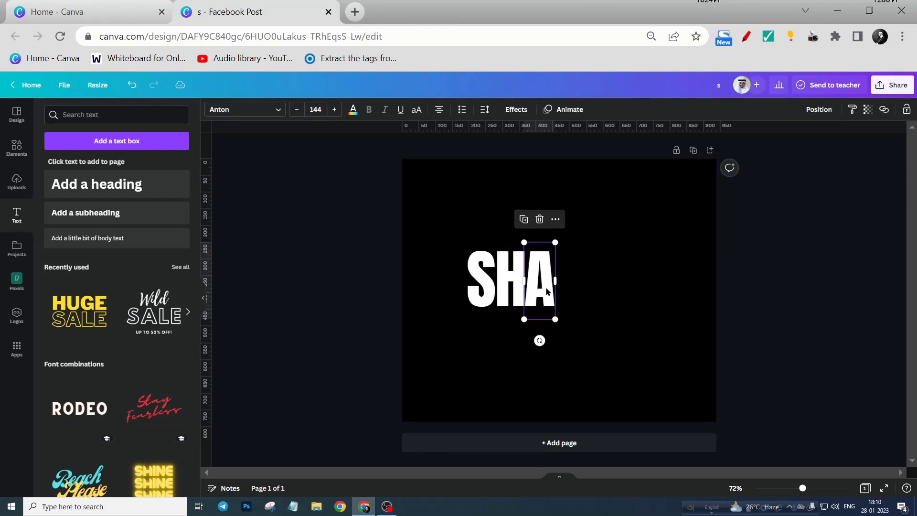
drag(545, 287, 573, 286)
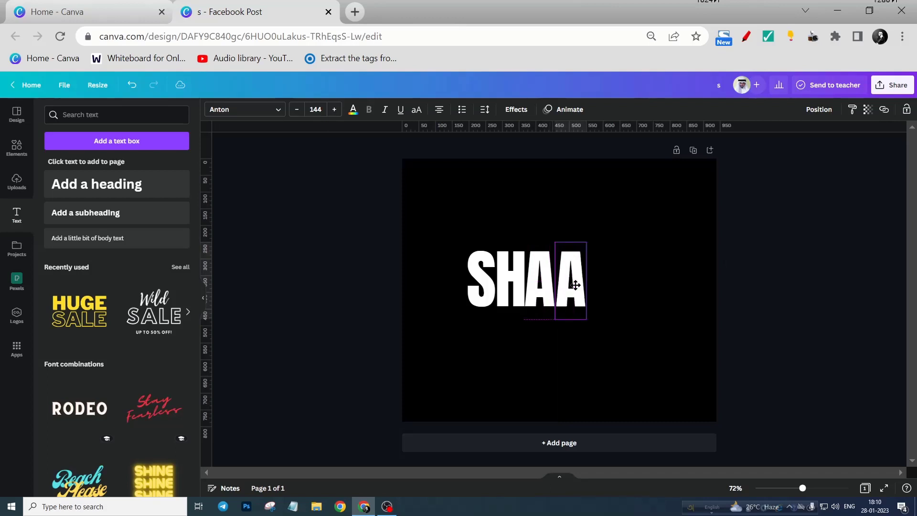
double_click(575, 285)
text(D)
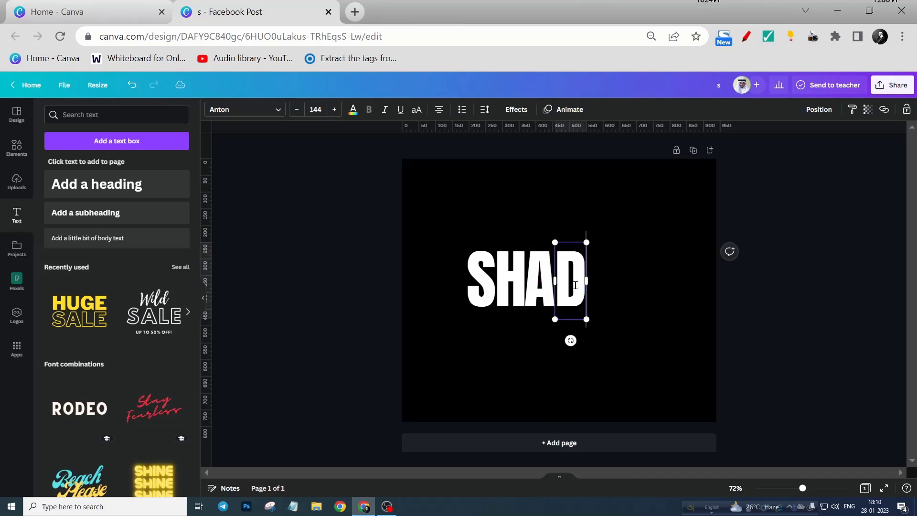
click(615, 282)
Duplicate the "D" to its right and change the copy's text to "O".
drag(575, 277, 600, 277)
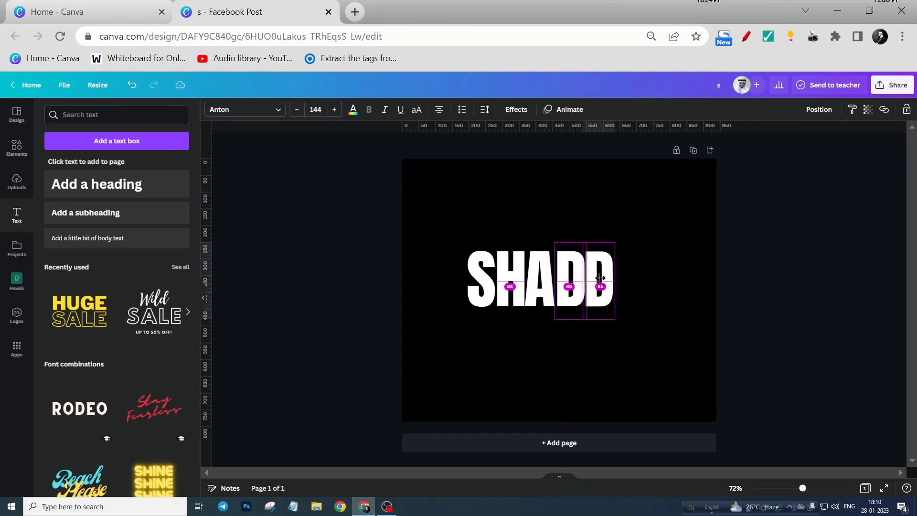
double_click(601, 277)
text(O)
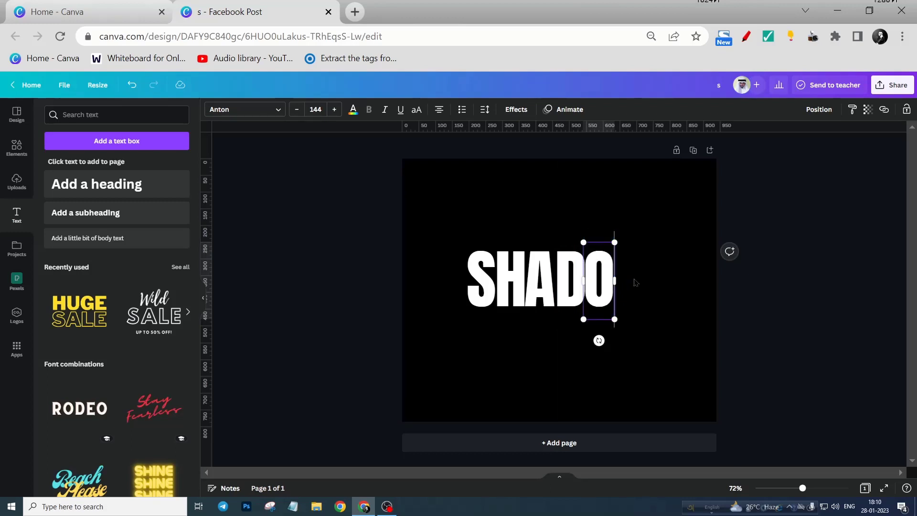
click(636, 283)
Duplicate the "O" to its right and change the copy's text to "W".
drag(601, 281, 629, 280)
double_click(629, 277)
text(W)
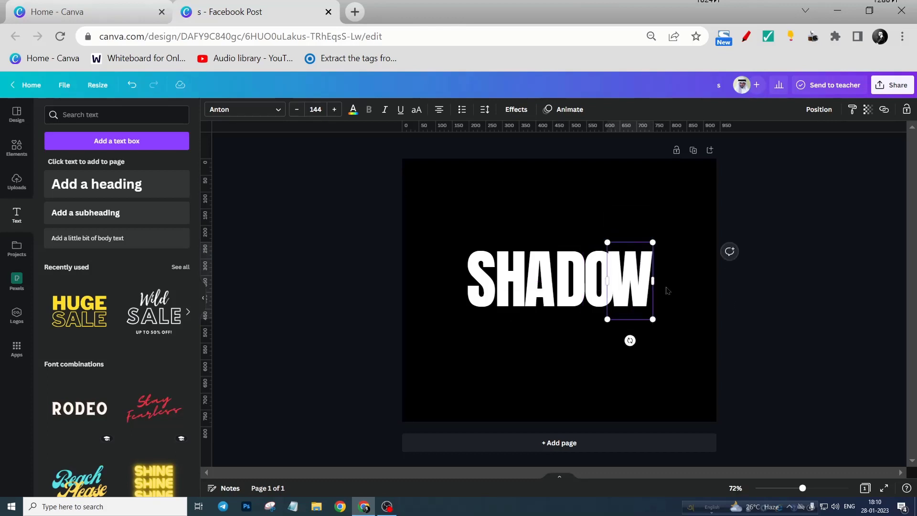
click(669, 292)
Move the "W" slightly right and nudge it back so it sits tightly against the "O".
click(642, 290)
drag(642, 290, 648, 288)
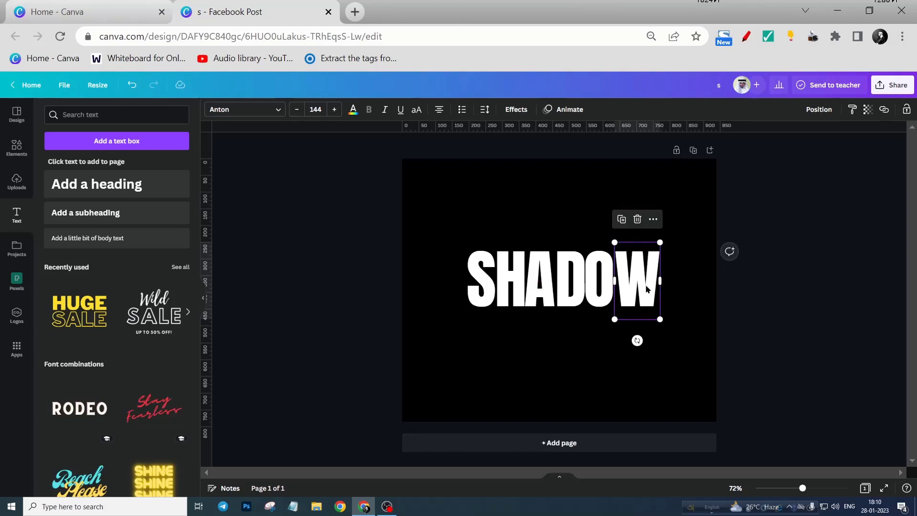
key(Escape)
key(Left)
key(Left)
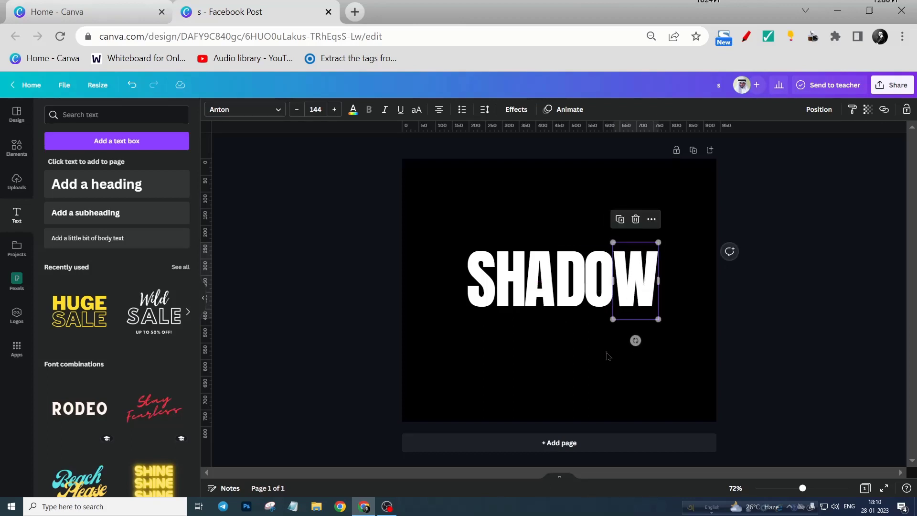
Select all the letters of SHADOW together and move them slightly up and left to center the word horizontally.
drag(467, 343, 687, 243)
drag(630, 291, 625, 267)
click(616, 322)
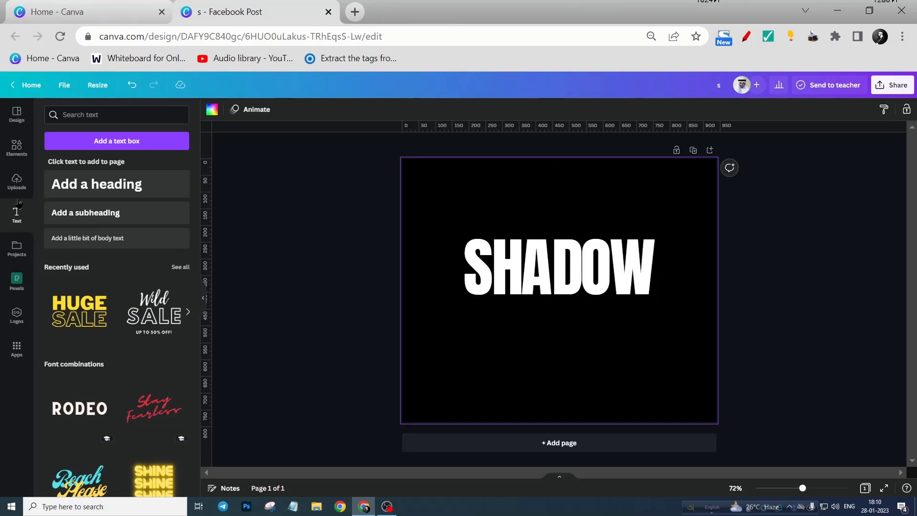
Search the elements for "shadow" and limit the results to graphics.
click(17, 148)
click(80, 115)
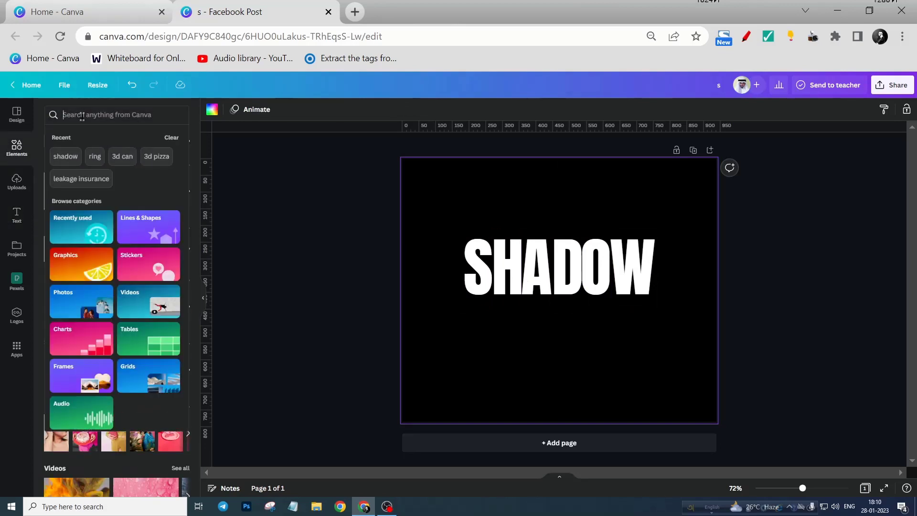
text(S)
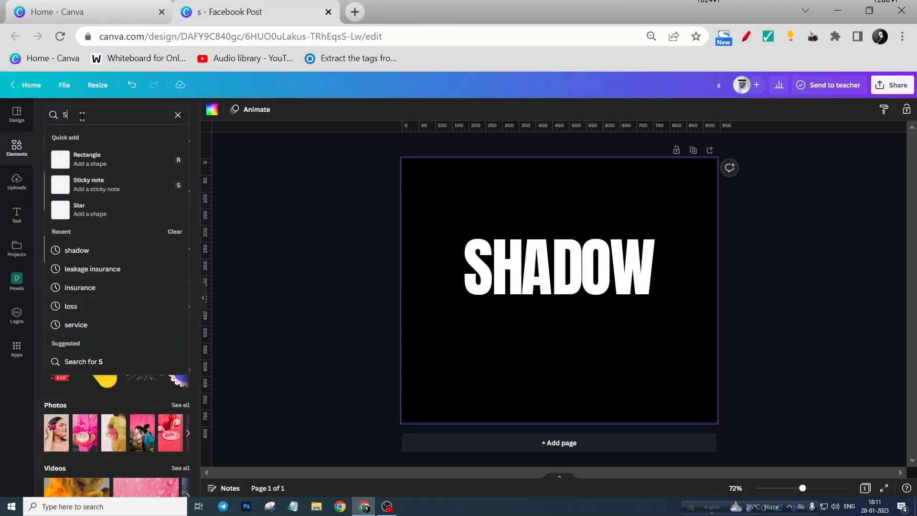
text(HADOW)
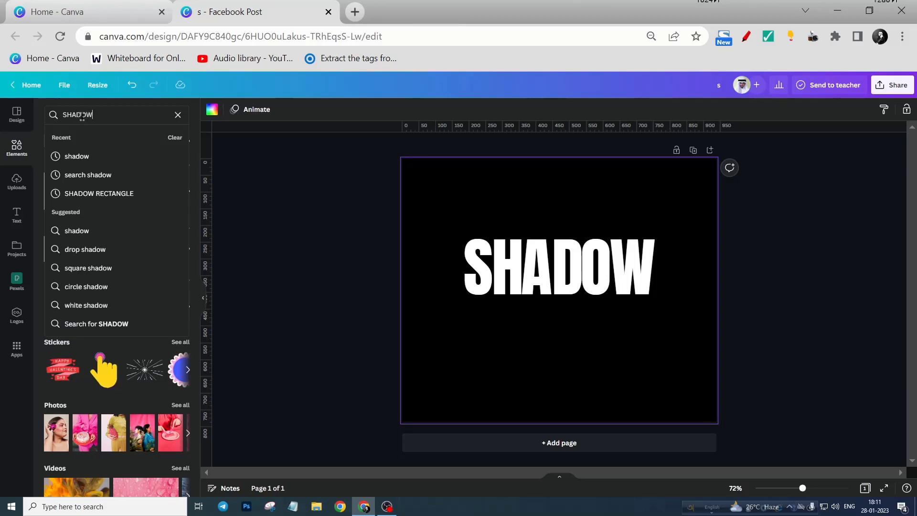
click(85, 152)
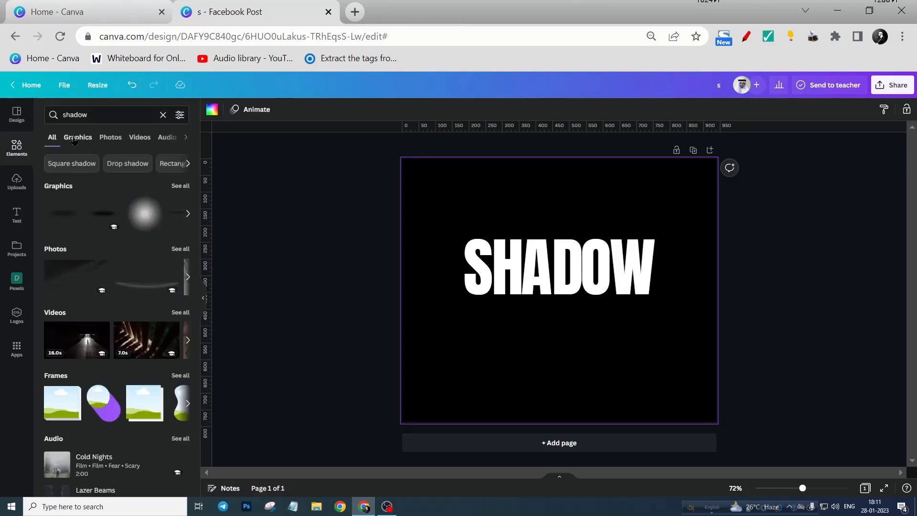
click(74, 138)
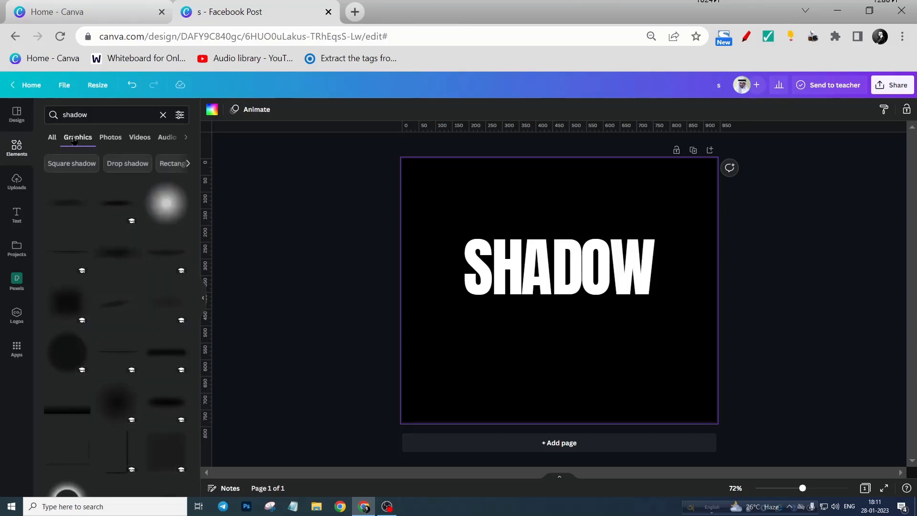
Add the rectangular black fading shadow graphic, move it up over the middle letters and bring it forward in front of them.
scroll(67, 270, down, 3)
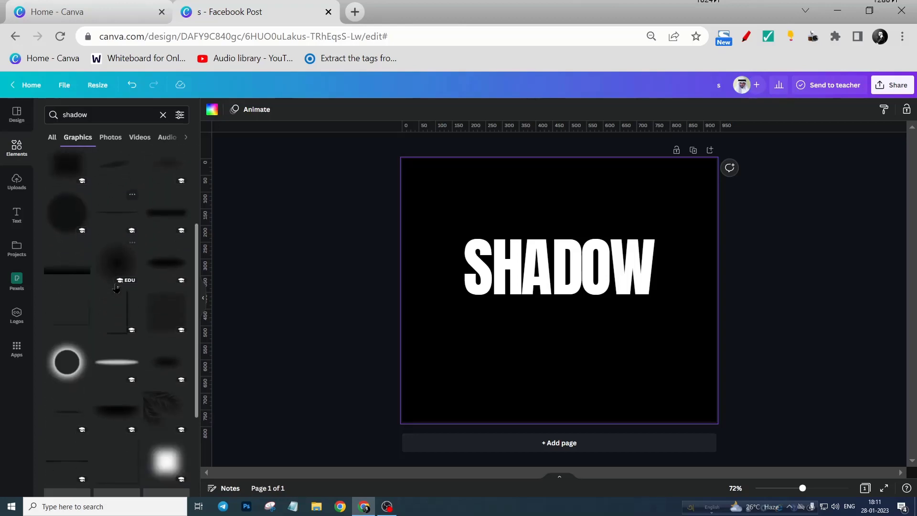
click(68, 271)
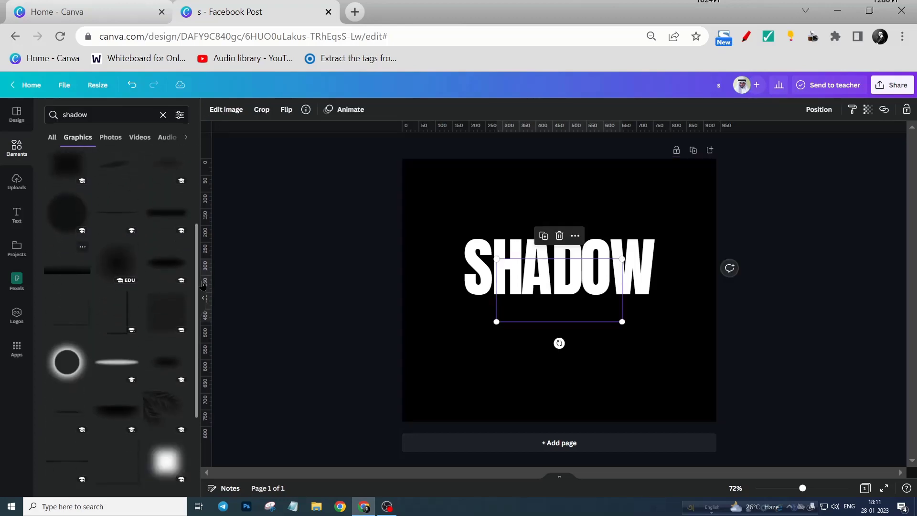
click(574, 304)
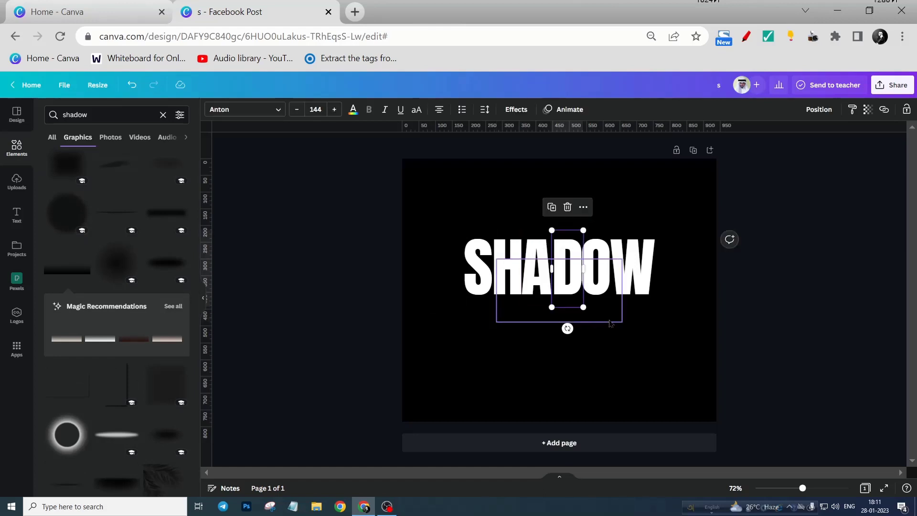
drag(610, 323, 606, 274)
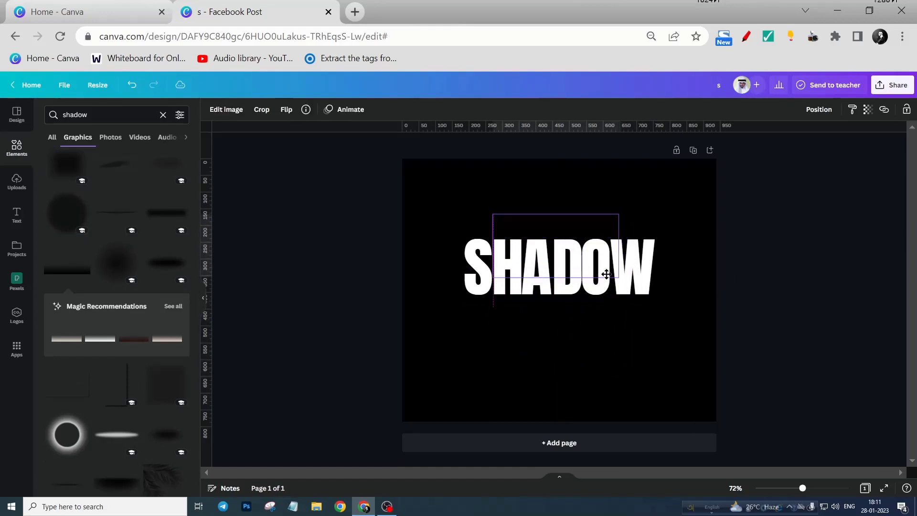
click(818, 110)
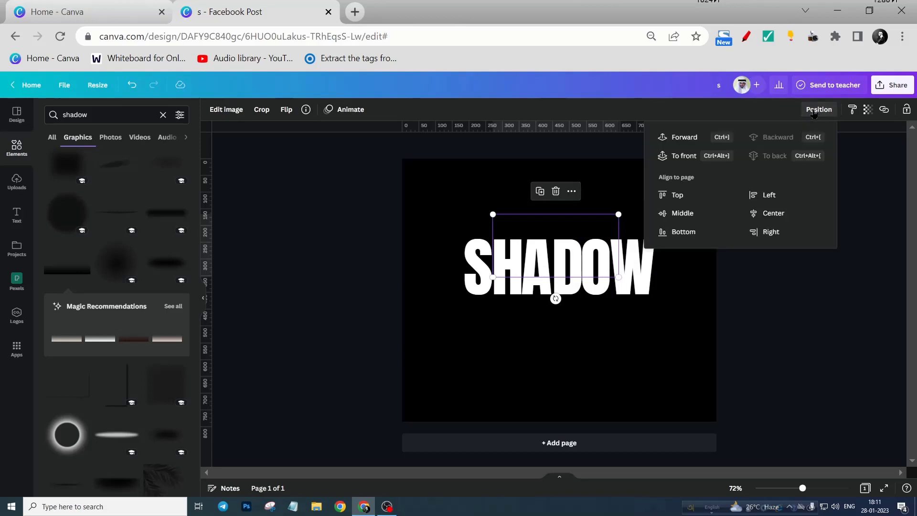
click(685, 138)
click(698, 141)
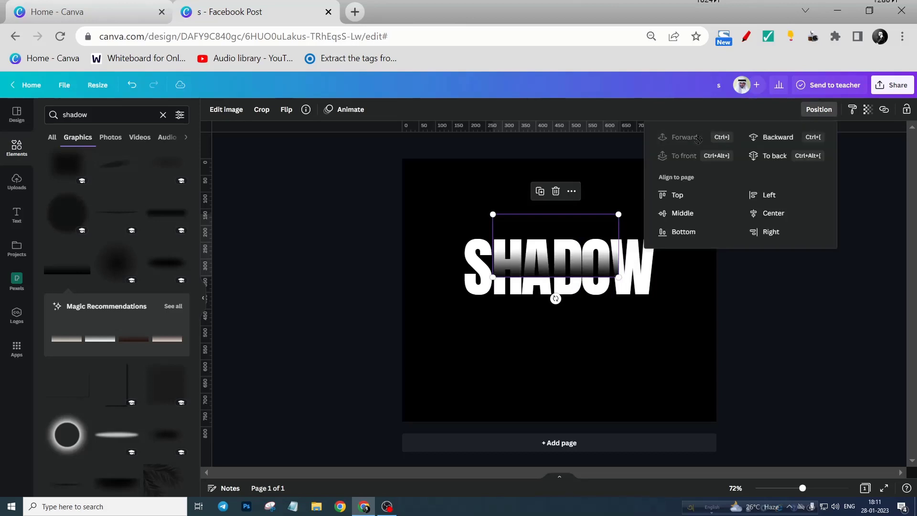
Rotate the shadow graphic upright, shrink it slightly and place it over the "S" with its dark edge against the "H".
drag(577, 277, 586, 248)
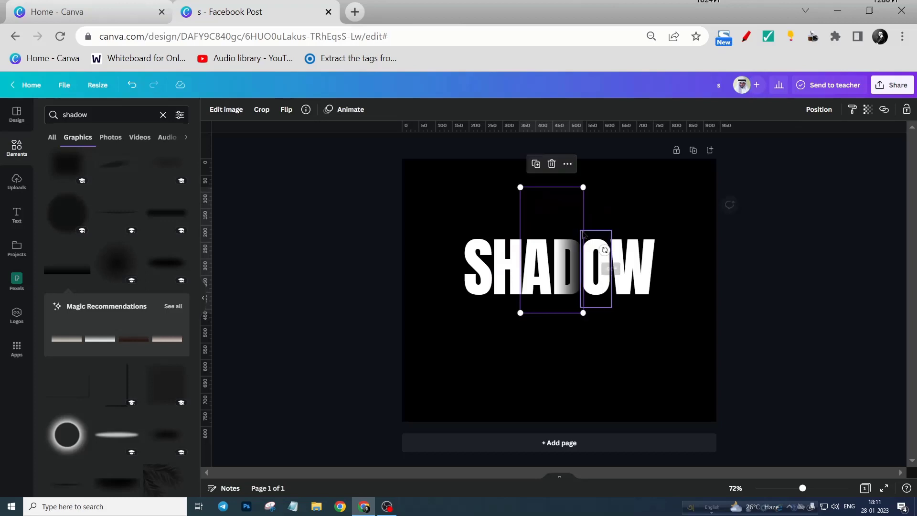
drag(583, 189, 575, 208)
drag(532, 268, 483, 274)
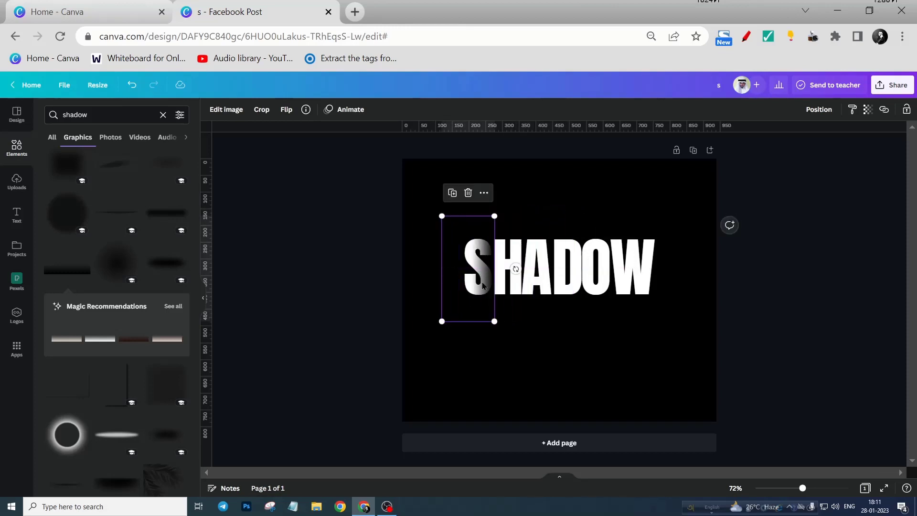
Duplicate the shadow graphic over the "H", "A", "D" and "O", with each dark edge against the next letter.
drag(478, 314, 503, 309)
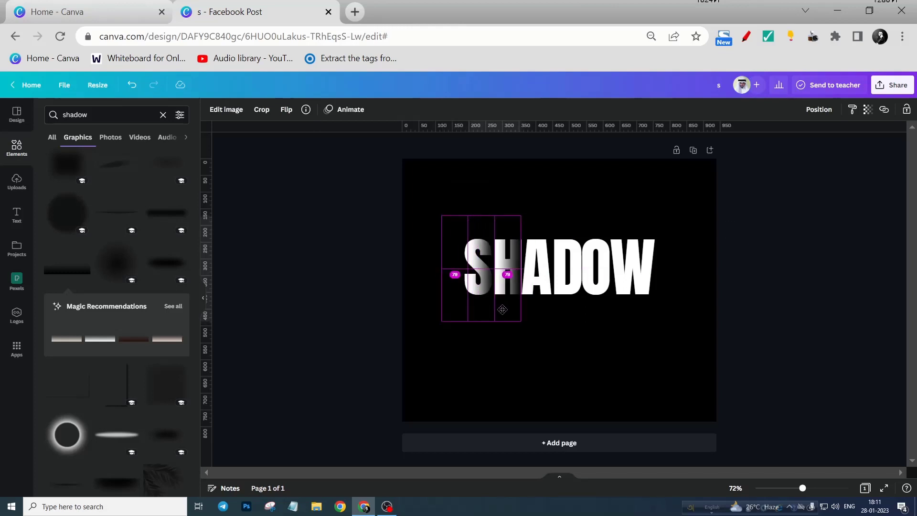
drag(502, 309, 591, 315)
click(541, 362)
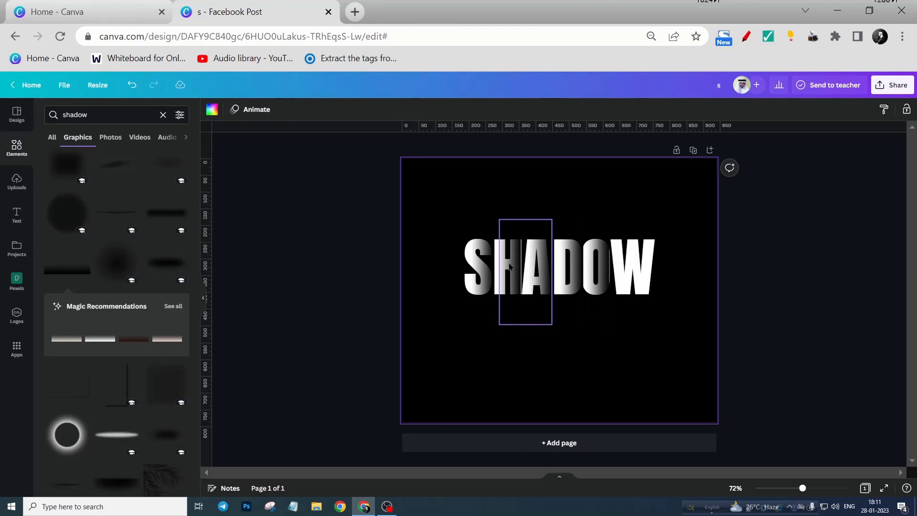
Nudge the shadow copies over the "H" and the "O" slightly right to cover the bright slivers at those letters' right edges.
scroll(509, 267, up, 5)
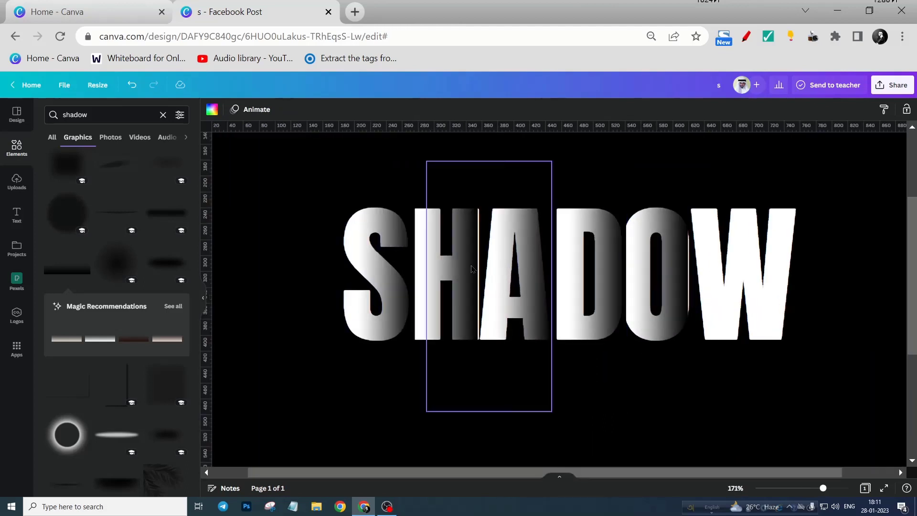
click(416, 270)
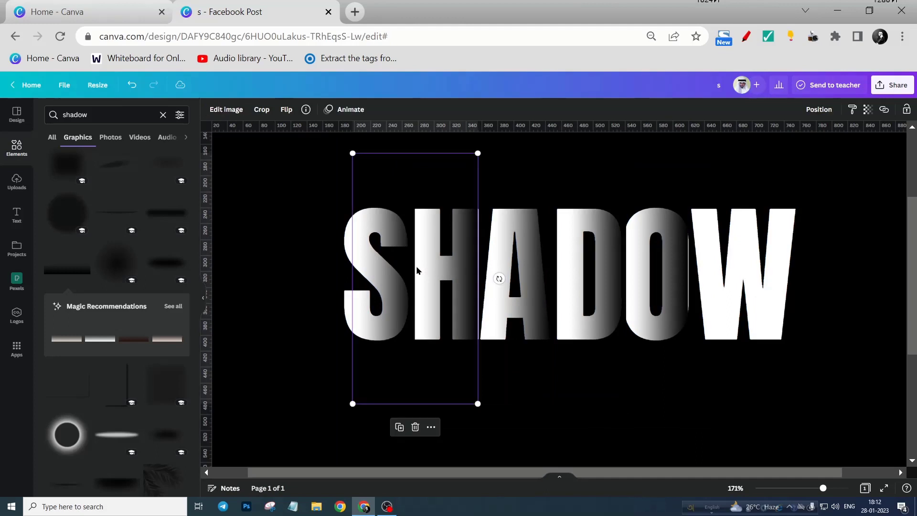
drag(417, 270, 417, 271)
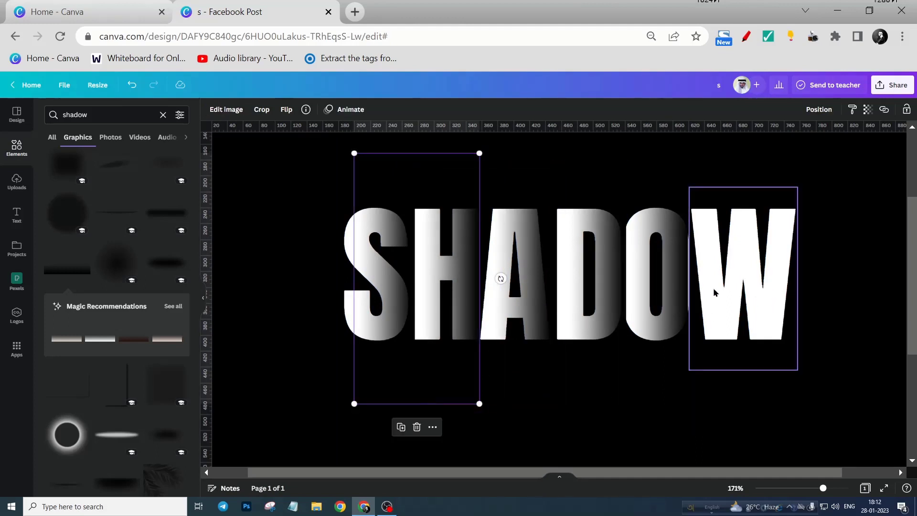
click(677, 287)
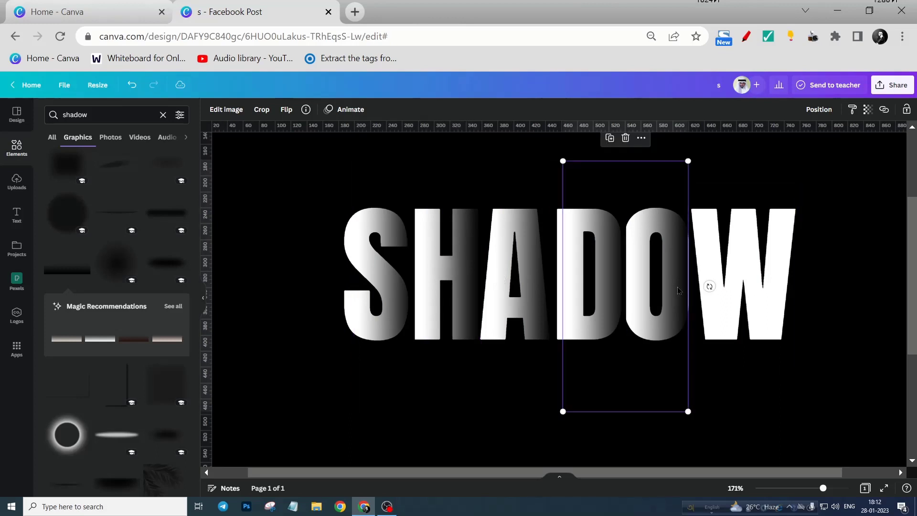
drag(677, 287, 679, 290)
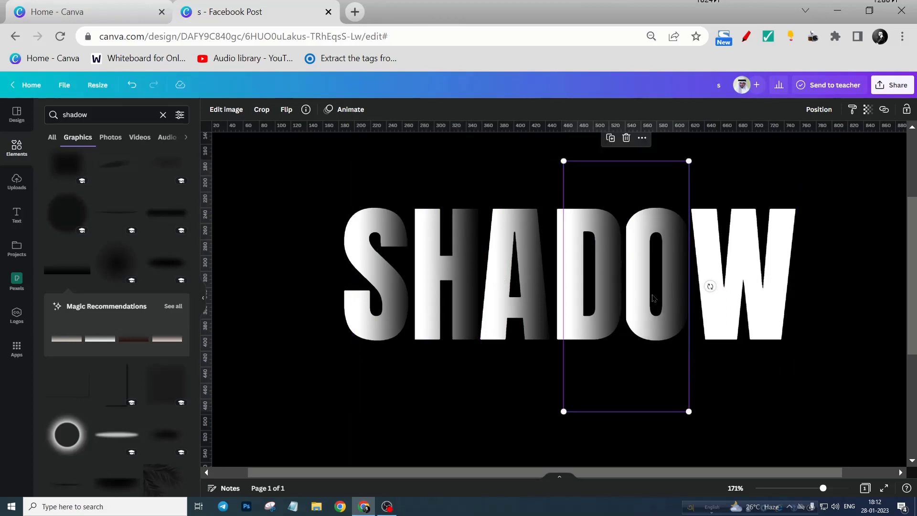
click(856, 286)
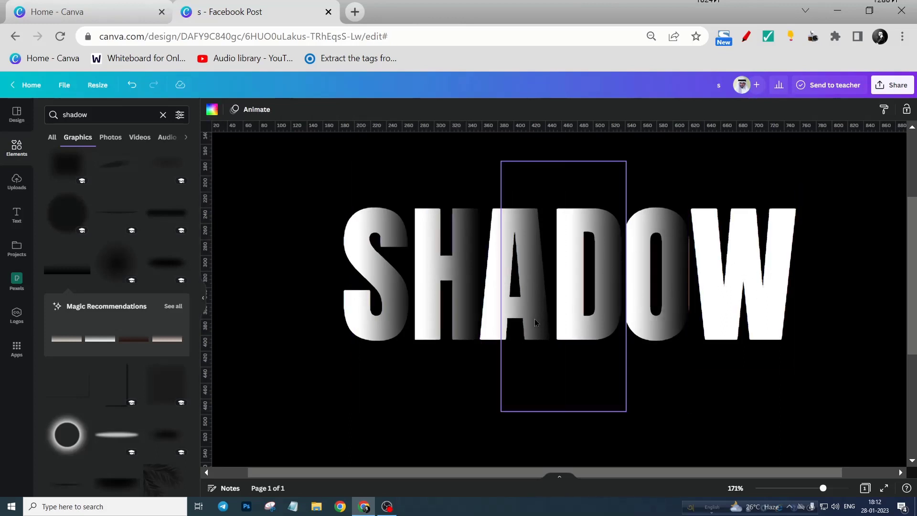
Select the whole word together with its shadow graphics and move everything slightly right and up on the page.
ctrl+scroll(534, 319, down, 5)
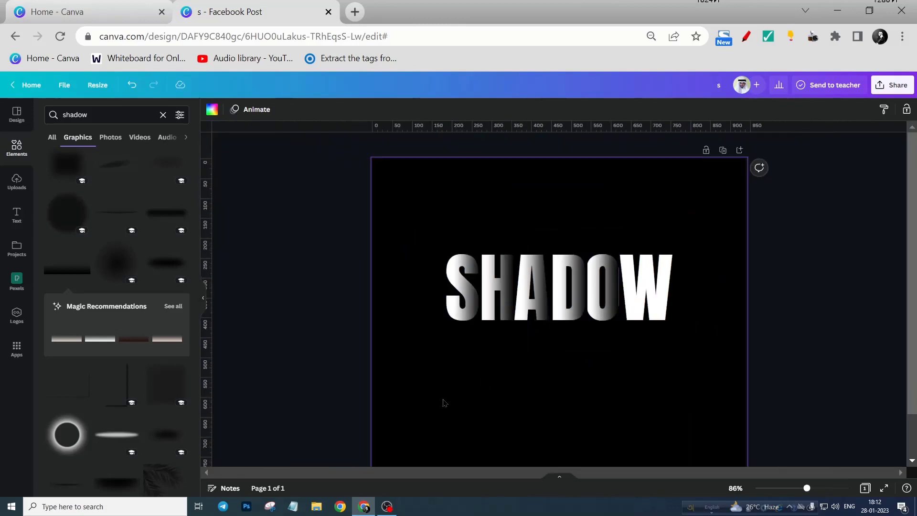
drag(443, 403, 648, 287)
click(626, 402)
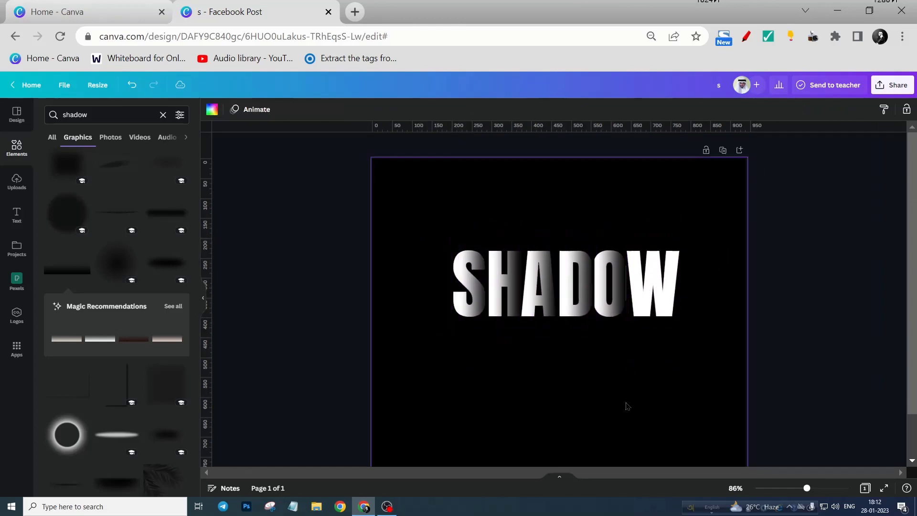
Select all the shadow graphics without the letters and align them to their common middle.
drag(455, 389, 597, 352)
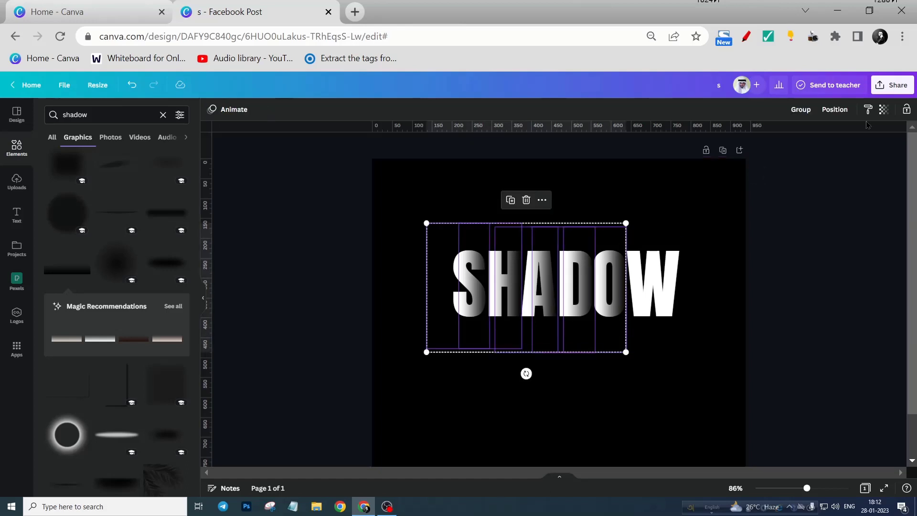
click(835, 109)
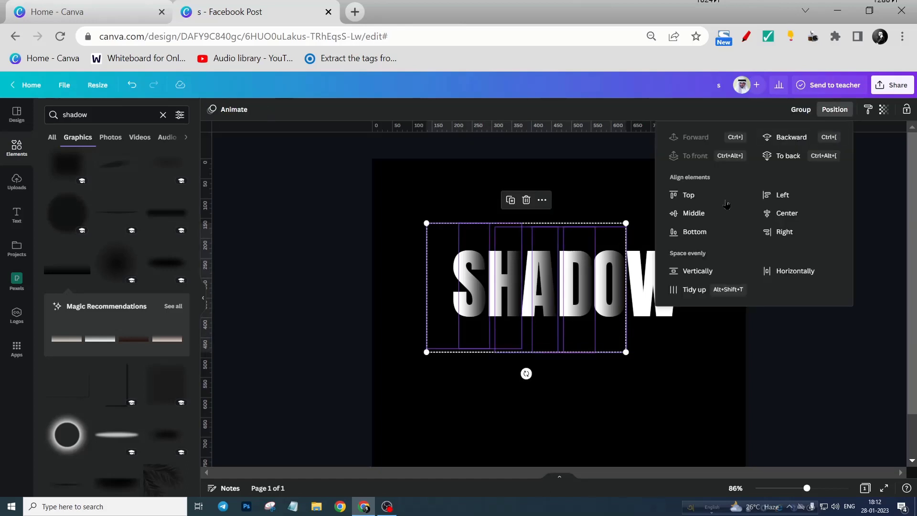
click(697, 215)
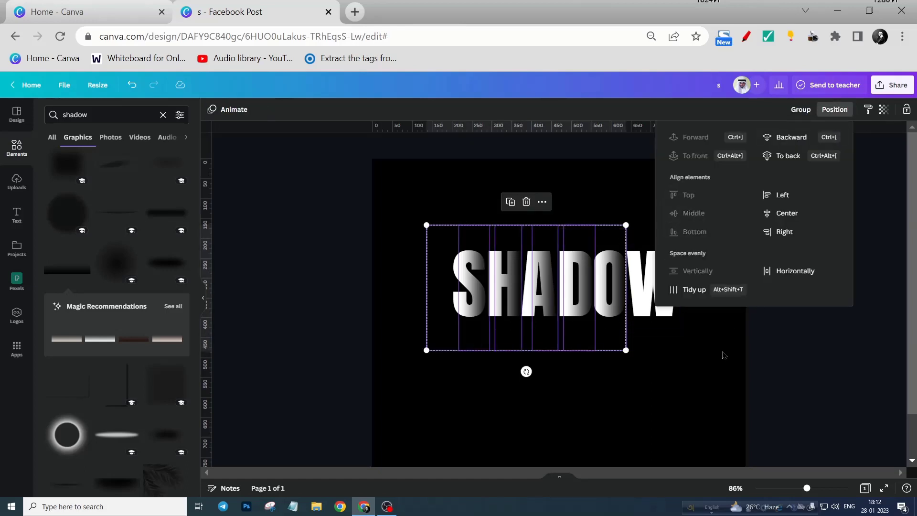
click(724, 355)
Group the shadow graphics and move the group down off the letters into the empty area below the word.
drag(436, 371, 611, 347)
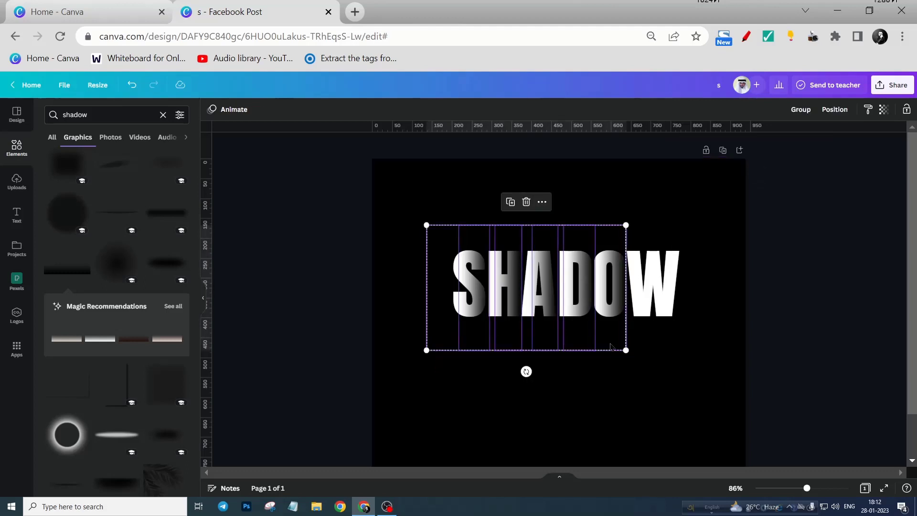
click(805, 116)
drag(535, 348, 574, 472)
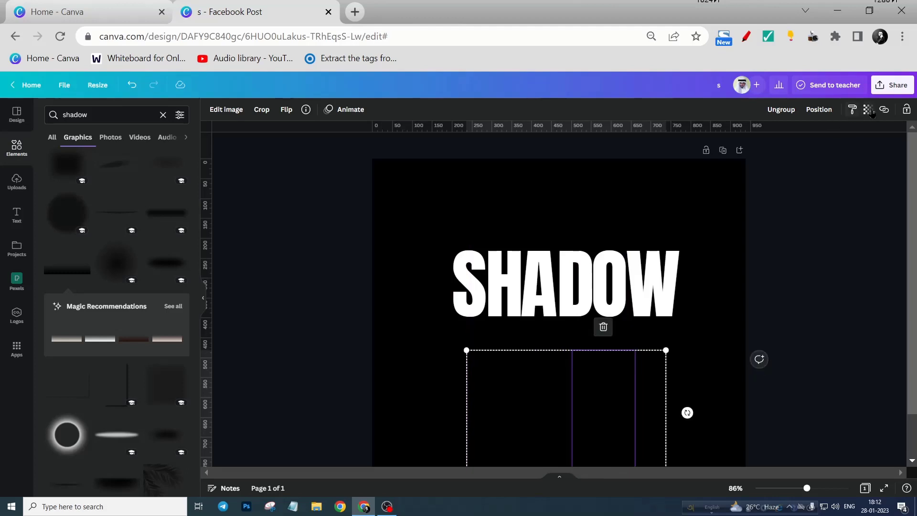
Download the design as a PNG with a transparent background and add the resulting s.png to the image uploads.
click(891, 85)
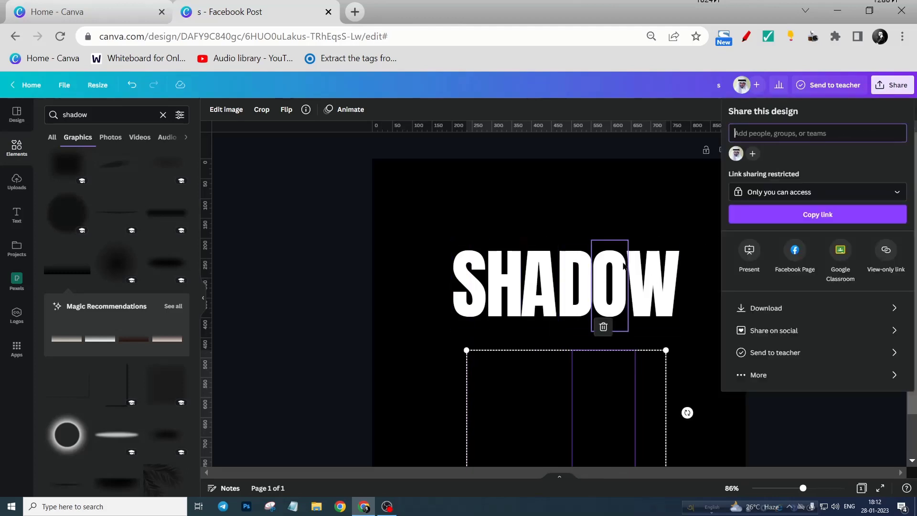
click(766, 311)
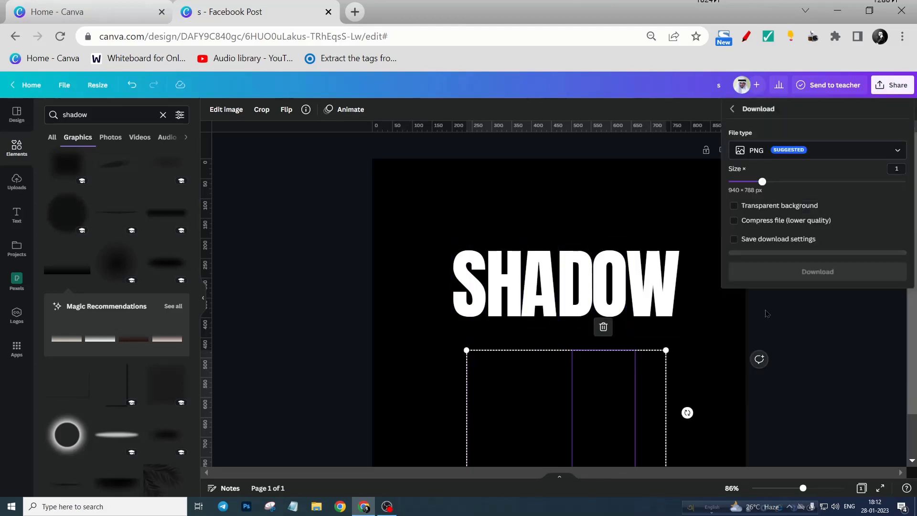
click(769, 152)
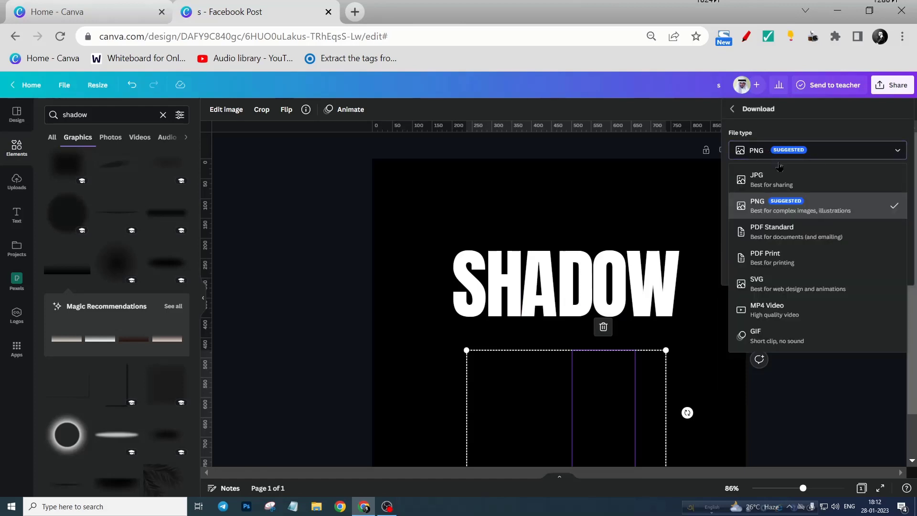
click(770, 209)
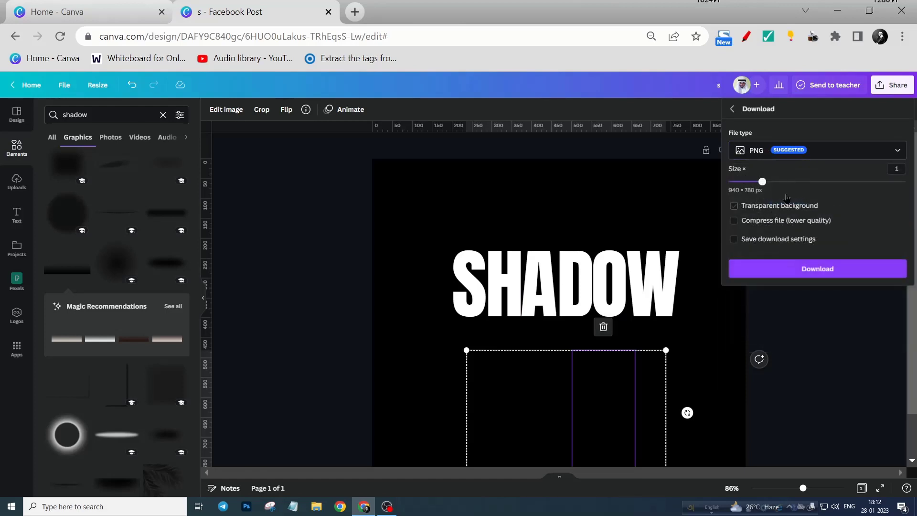
click(735, 208)
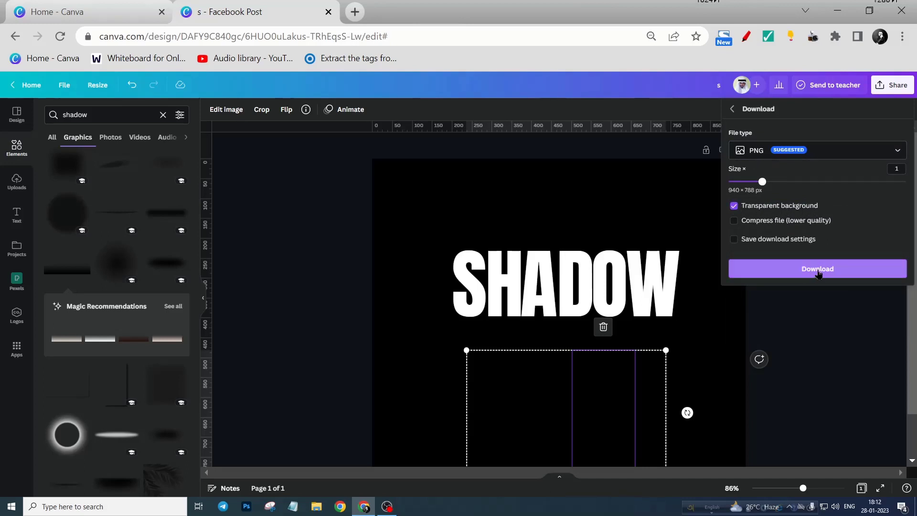
click(817, 269)
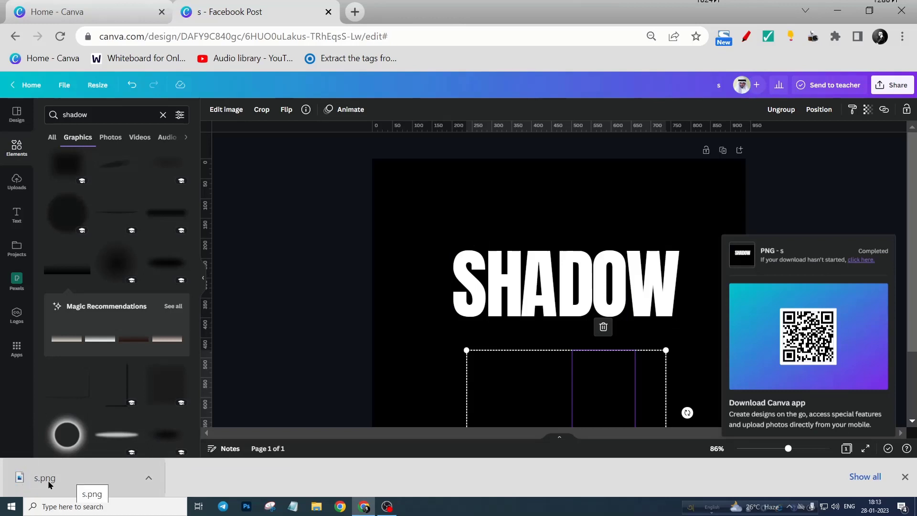
drag(47, 480, 84, 265)
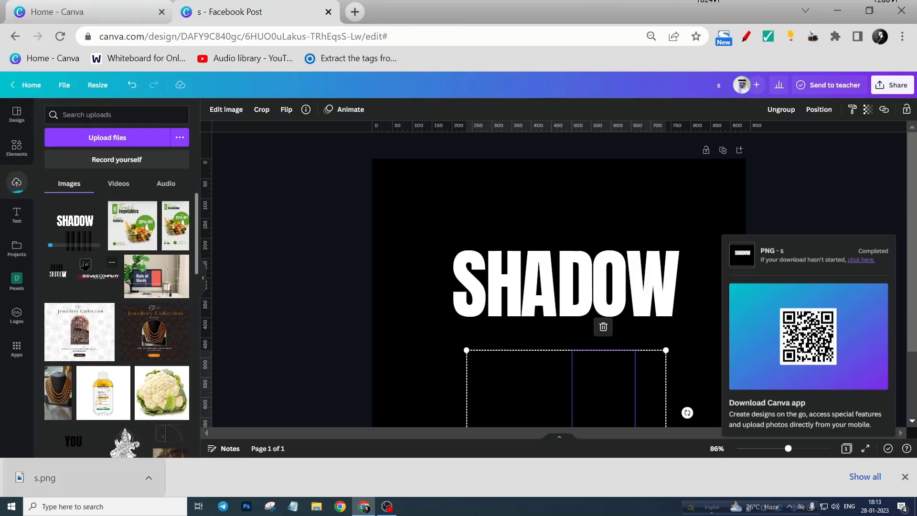
click(855, 209)
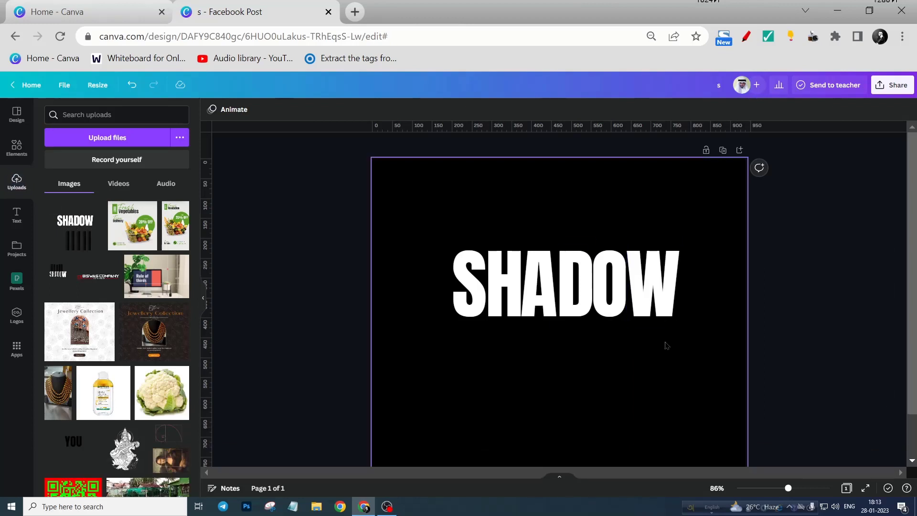
Select all the letters of SHADOW and move the word slightly down toward the middle of the page.
scroll(641, 344, down, 3)
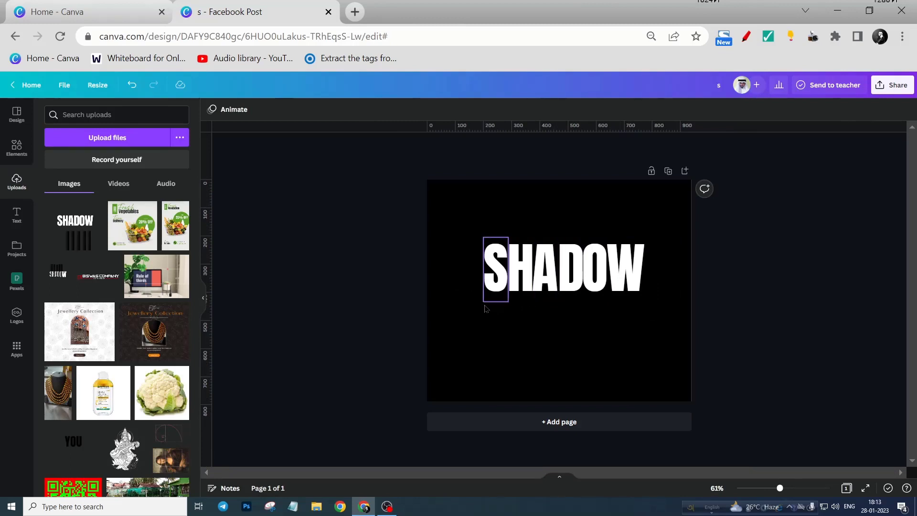
drag(481, 315, 633, 281)
click(667, 261)
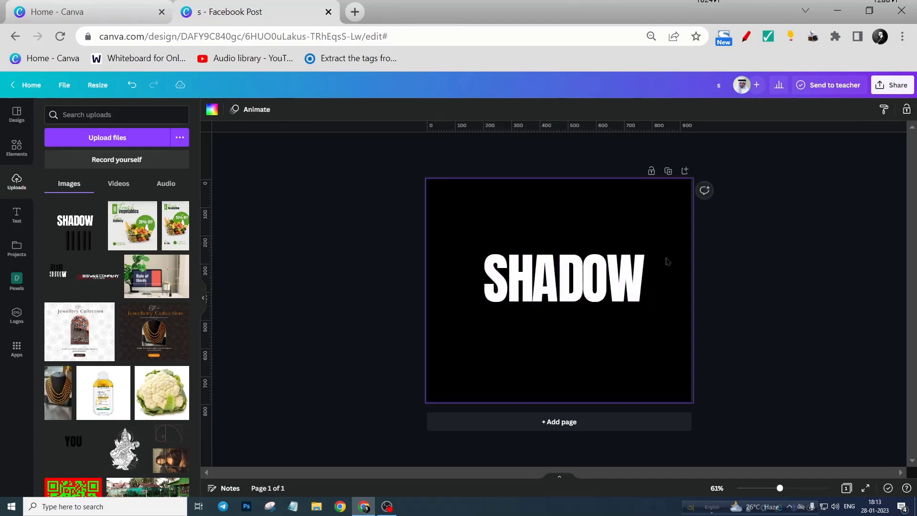
Add the uploaded SHADOW image below the word, crop it closely around its lettering and enlarge it to match the original word's width.
click(78, 228)
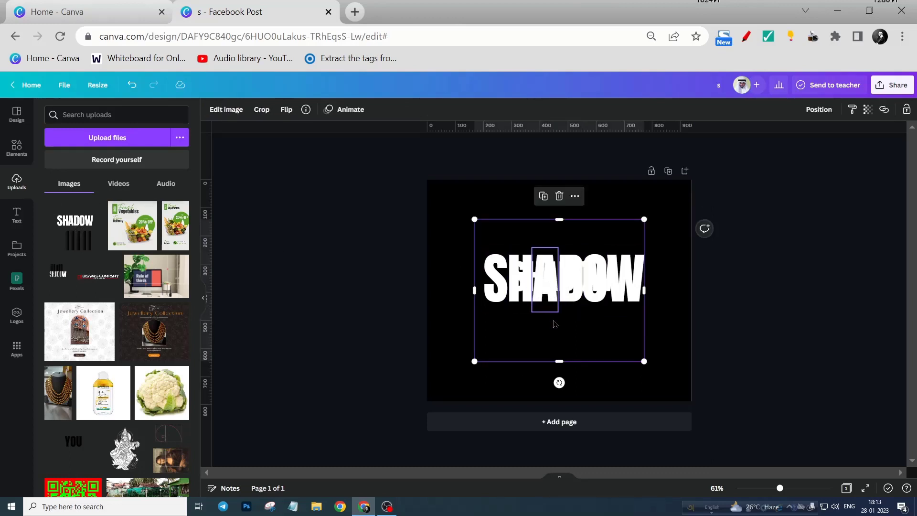
drag(556, 329, 554, 380)
drag(643, 342, 616, 342)
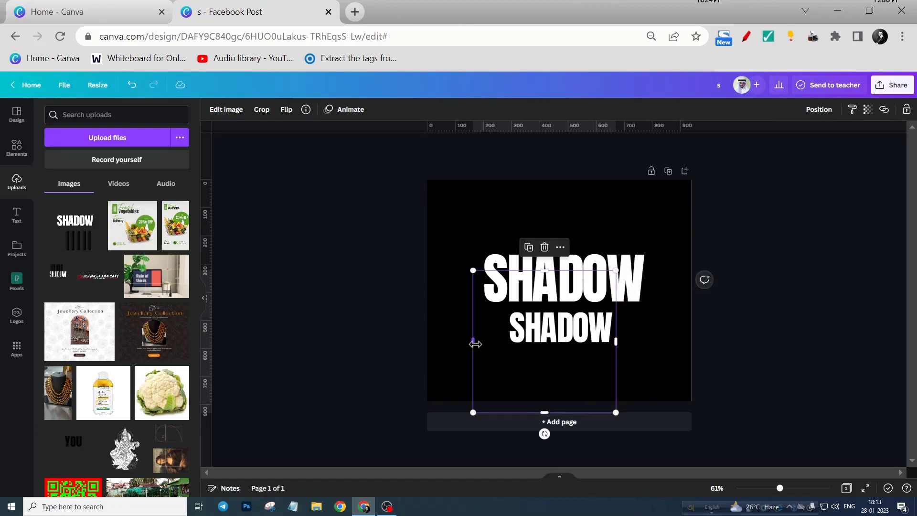
drag(475, 343, 507, 347)
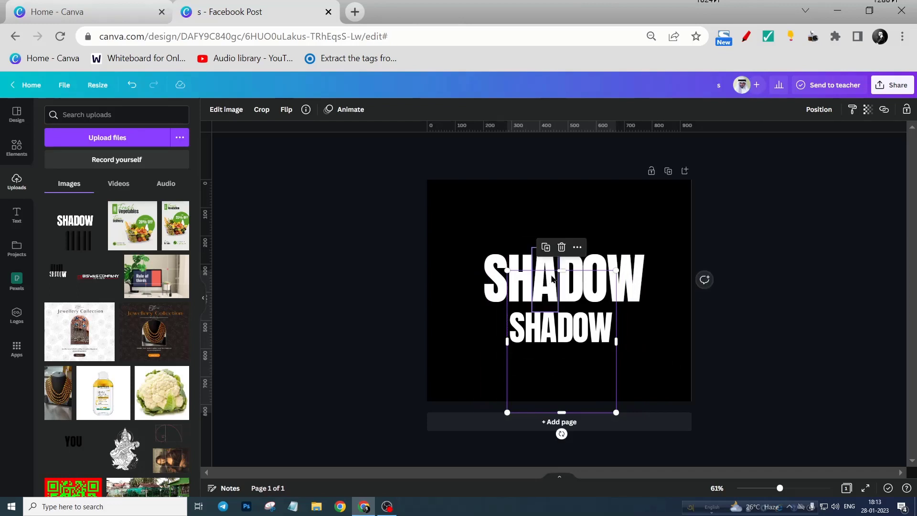
drag(561, 271, 561, 305)
drag(561, 410, 651, 365)
drag(483, 309, 482, 309)
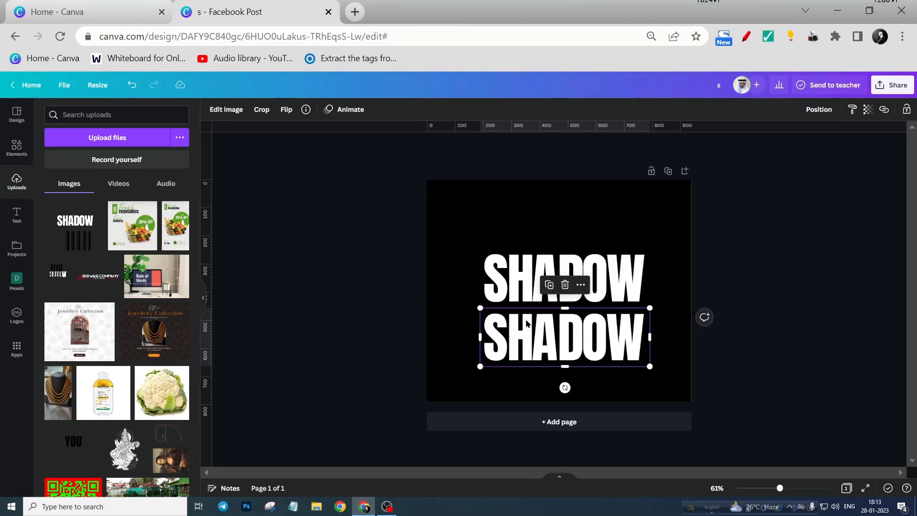
Flip the SHADOW image below the word vertically so it mirrors the original lettering.
click(285, 113)
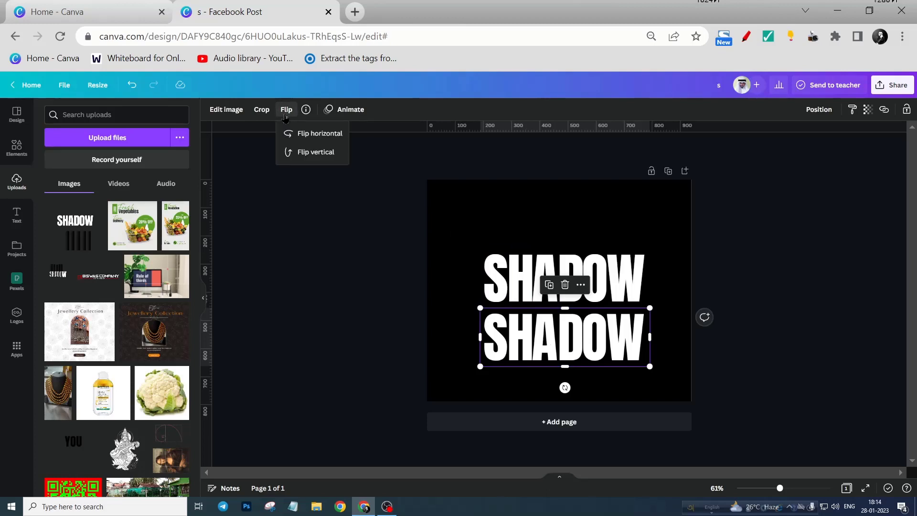
click(299, 153)
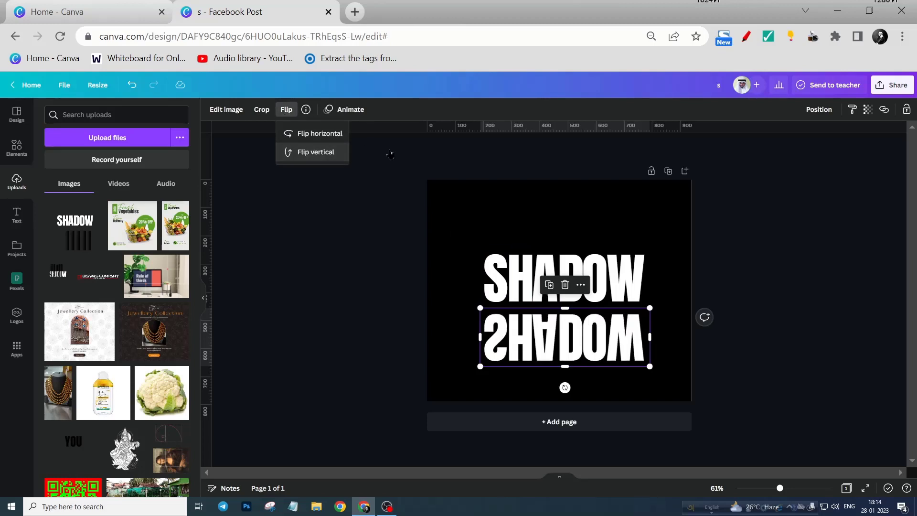
click(787, 248)
click(495, 232)
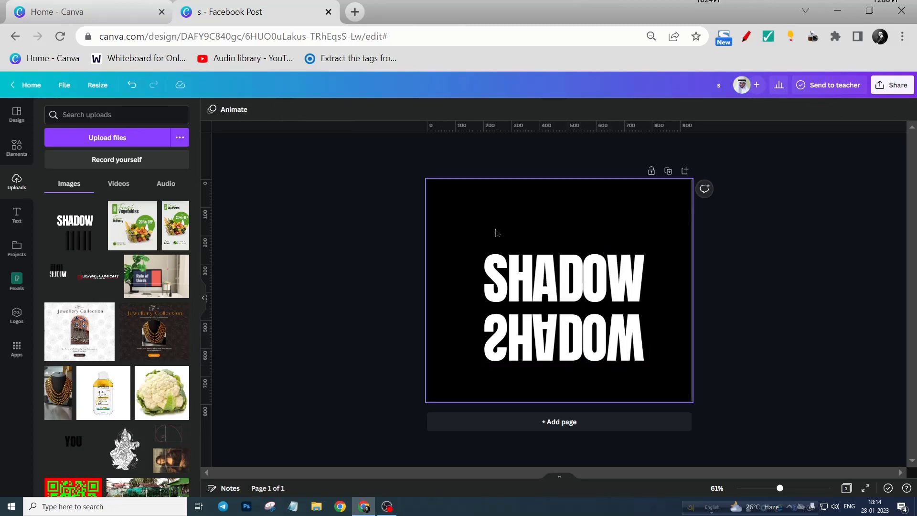
click(655, 289)
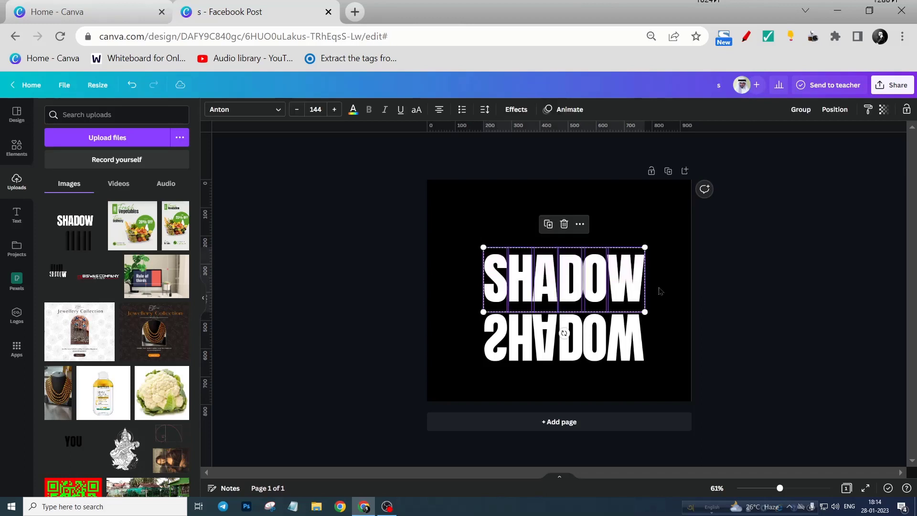
click(664, 336)
Move the flipped SHADOW image up close beneath the original word and enlarge it slightly to match the letters' edges.
click(569, 354)
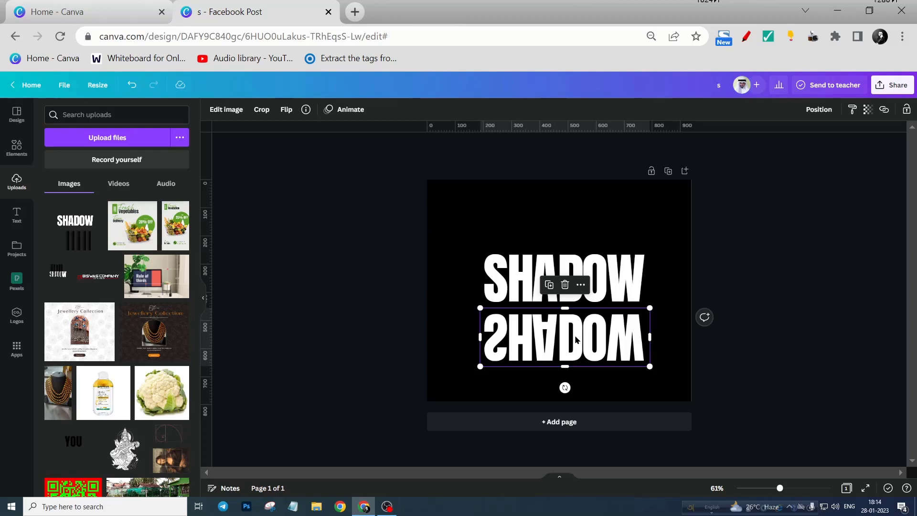
drag(574, 338, 575, 324)
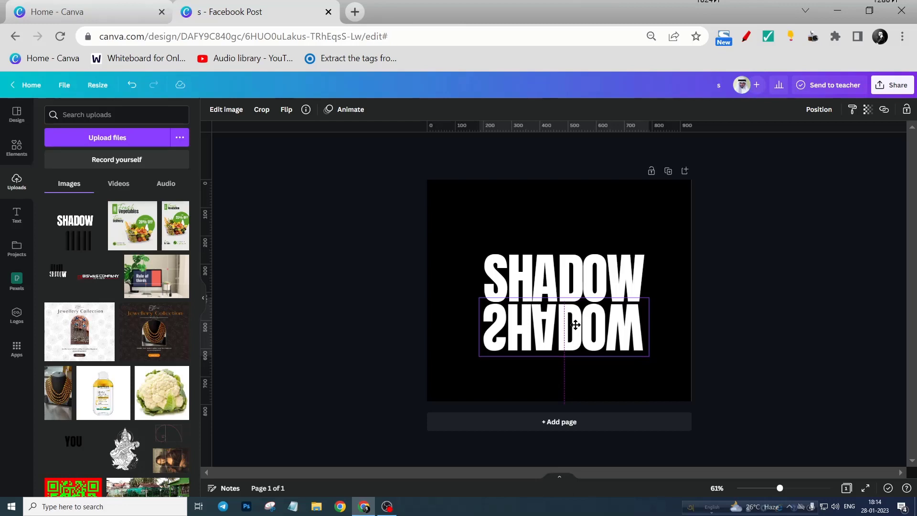
drag(575, 325, 575, 324)
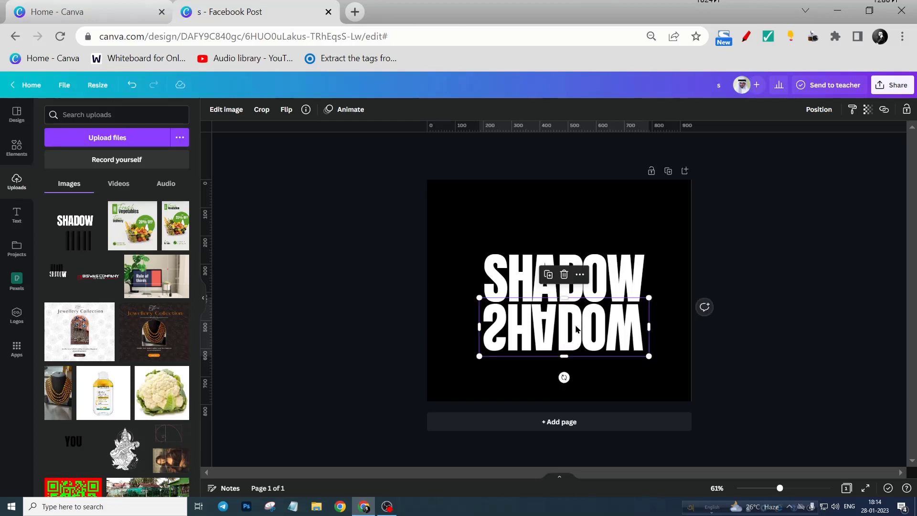
scroll(576, 329, up, 5)
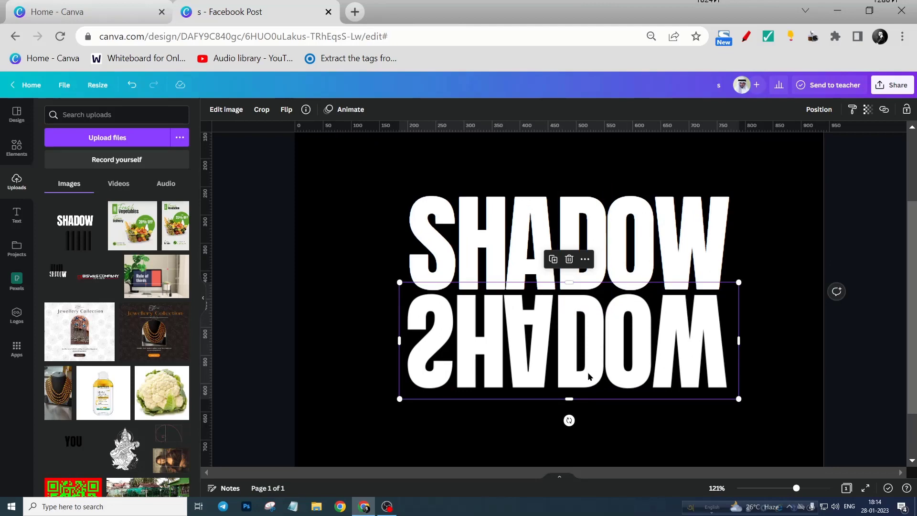
drag(588, 372, 591, 373)
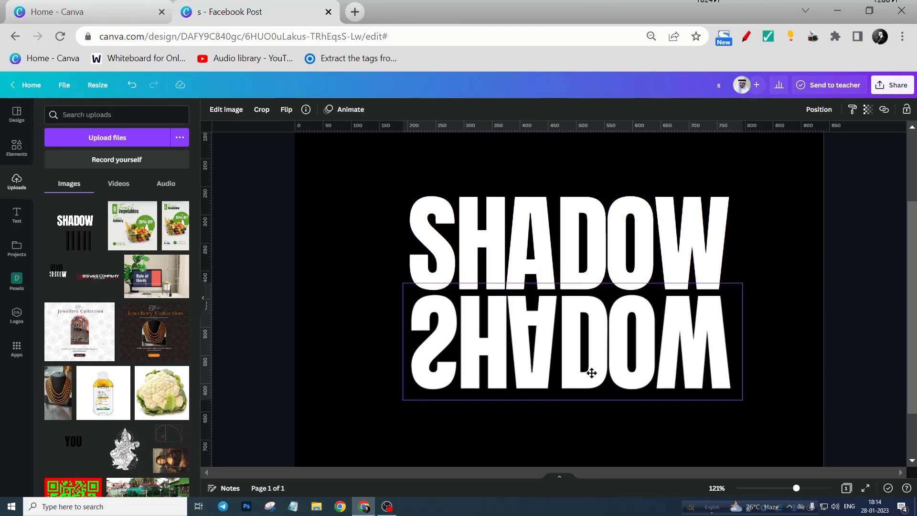
drag(591, 372, 591, 371)
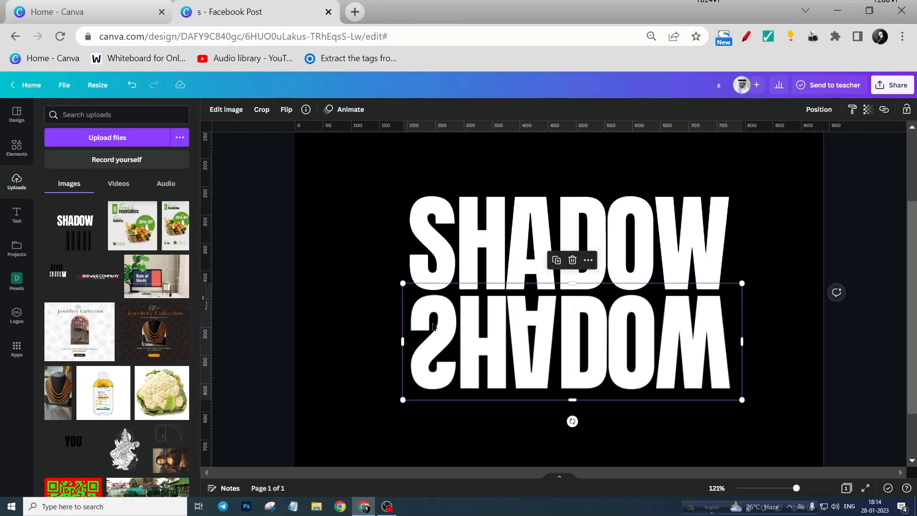
drag(400, 286, 396, 284)
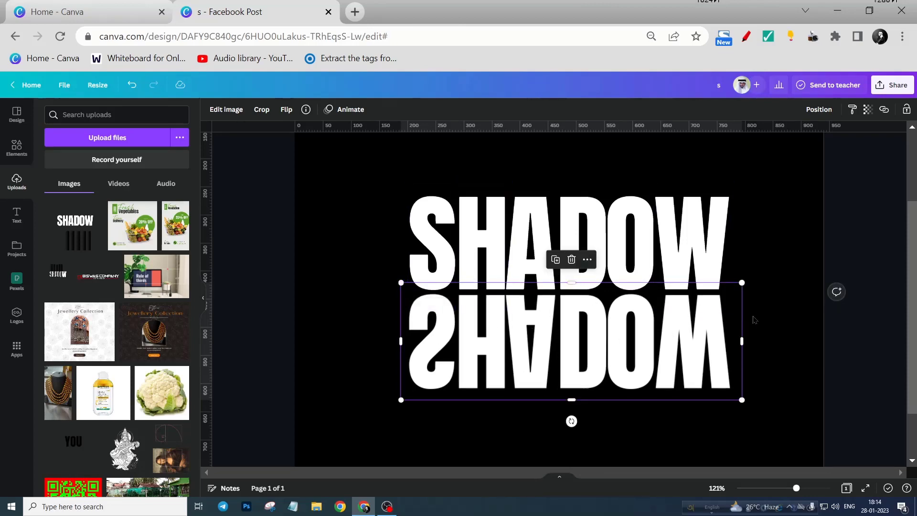
click(787, 326)
Move the grouped gradient strips up over the upper SHADOW word and bring them forward in front of the letters.
scroll(503, 329, down, 5)
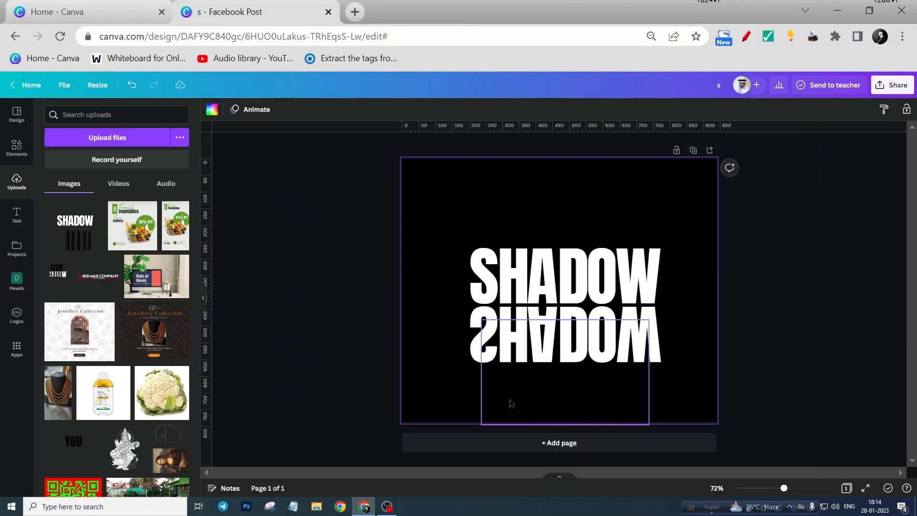
drag(510, 404, 499, 285)
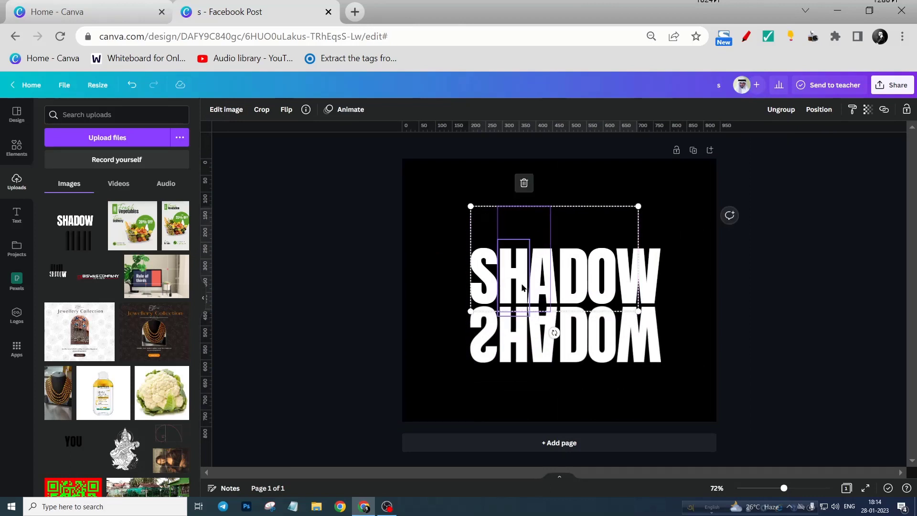
click(818, 109)
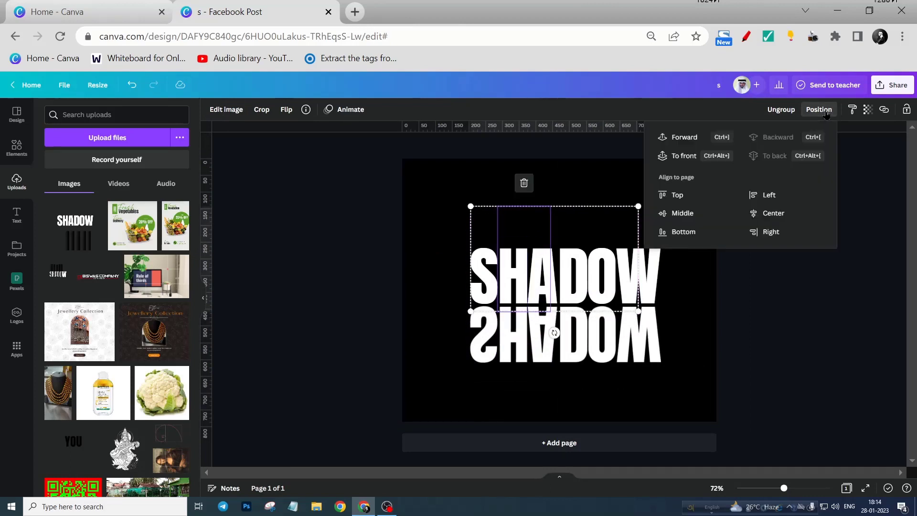
click(683, 137)
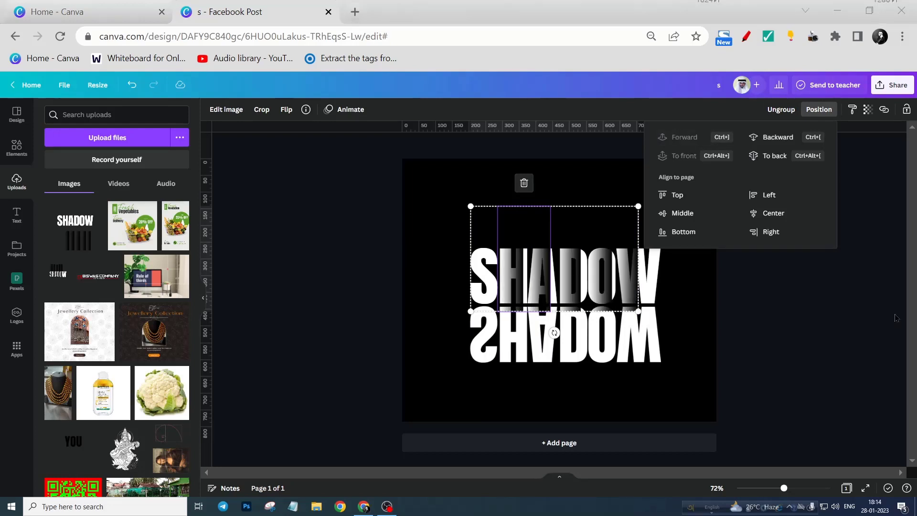
click(841, 293)
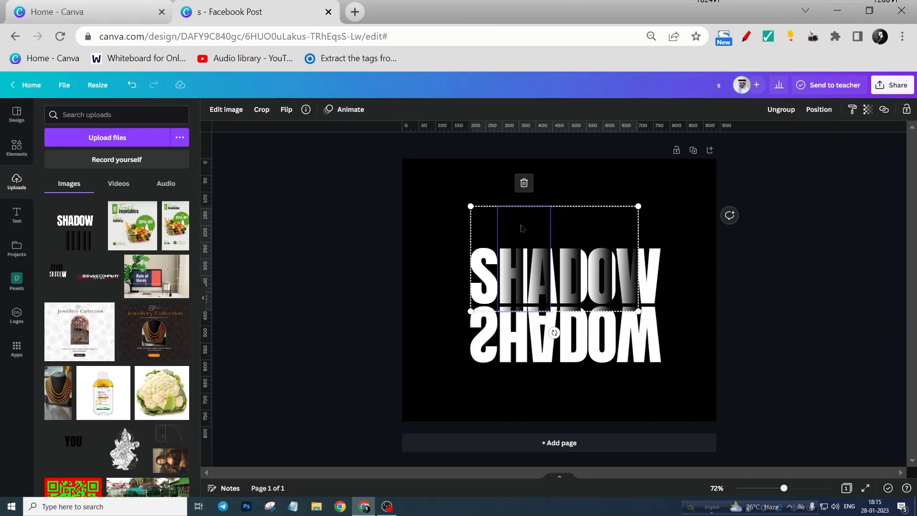
Shift the gradient strip group sideways so its dark edges fall across the letters S, H, A, D and O.
mouse_move(521, 229)
mouse_down()
mouse_move(492, 223)
mouse_move(530, 221)
mouse_move(517, 221)
mouse_up()
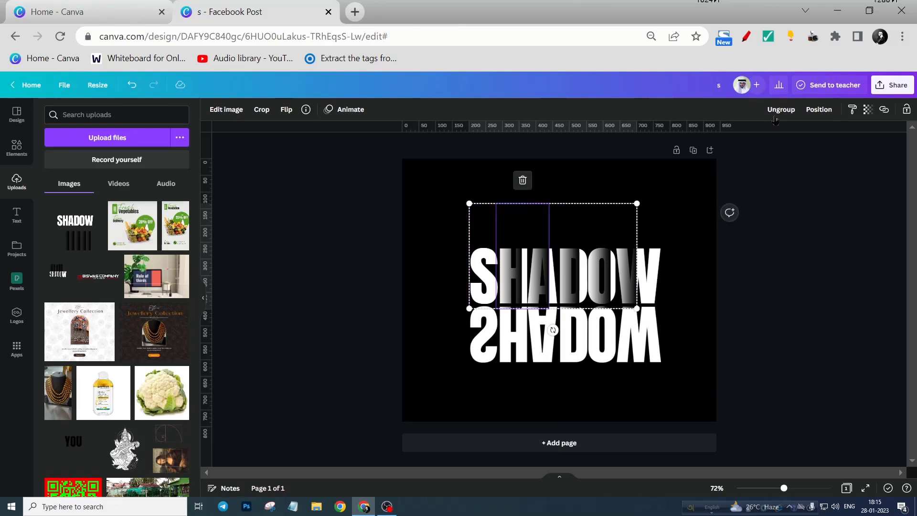
click(818, 109)
click(542, 304)
drag(568, 230, 543, 223)
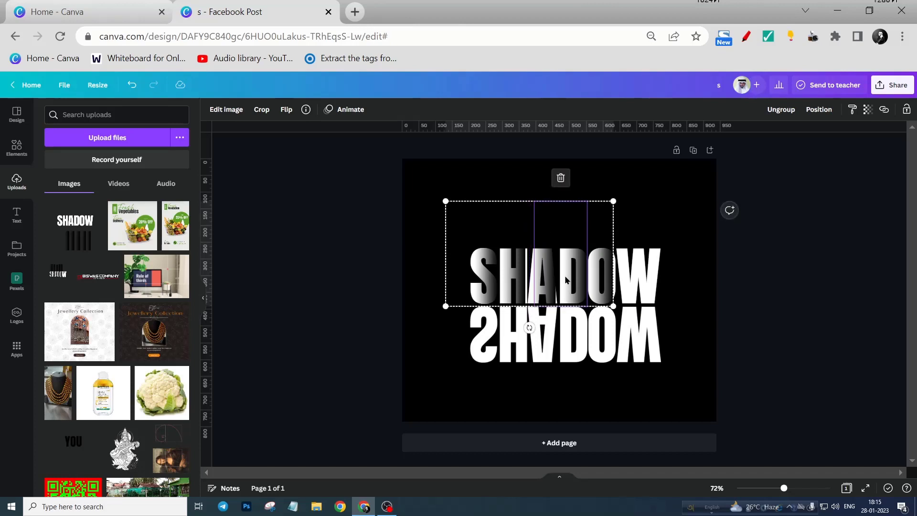
Ungroup the gradient strips and shift the ones shading A and H slightly right to fit the letters' right edges.
click(781, 109)
scroll(515, 311, up, 5)
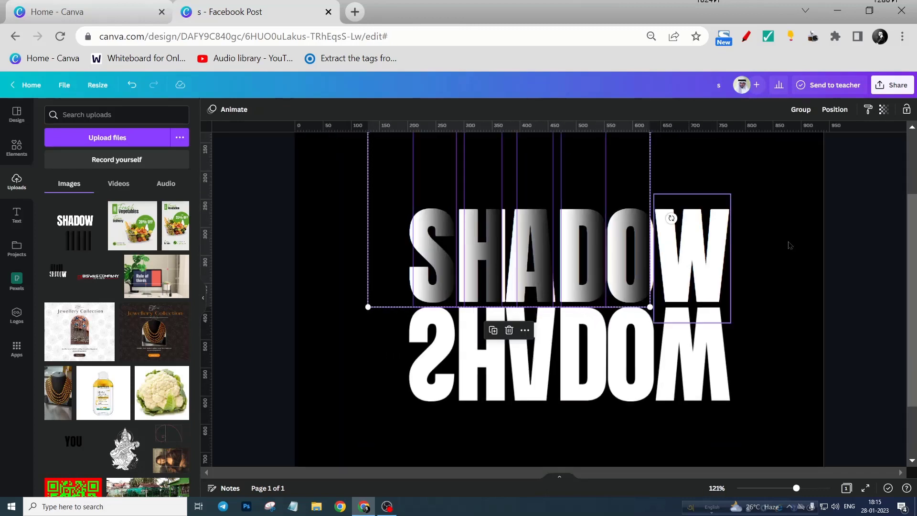
click(762, 241)
click(494, 258)
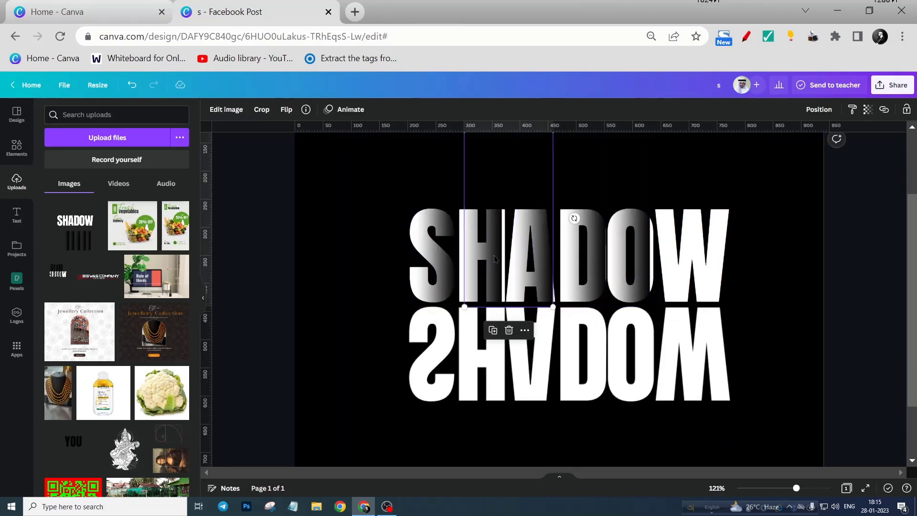
key(Right)
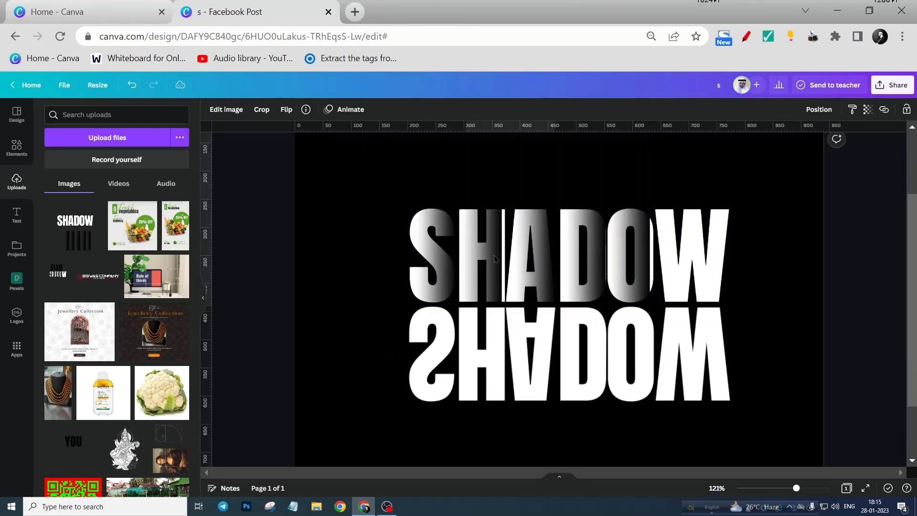
click(495, 258)
click(467, 274)
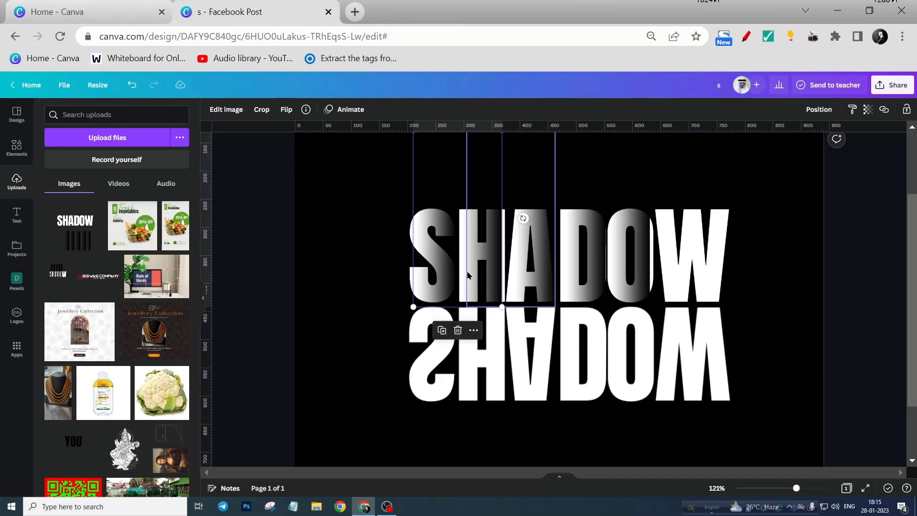
drag(468, 276, 473, 269)
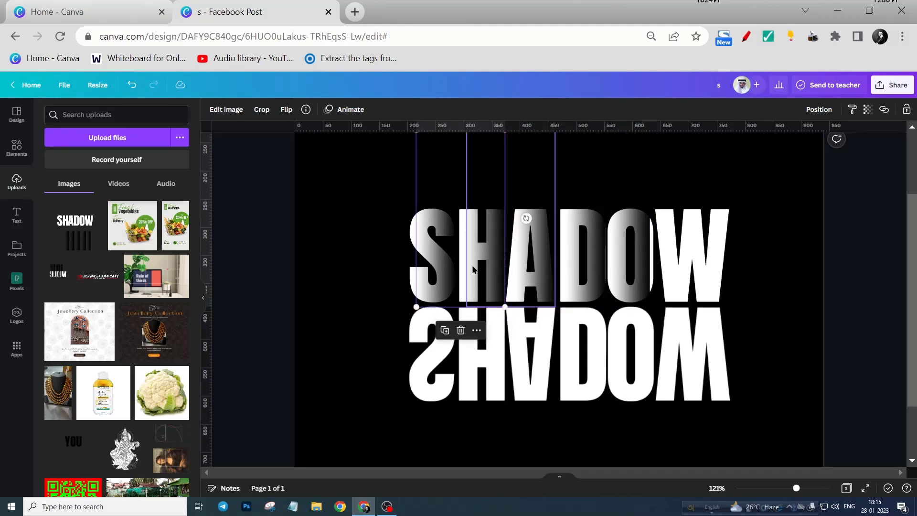
key(Right)
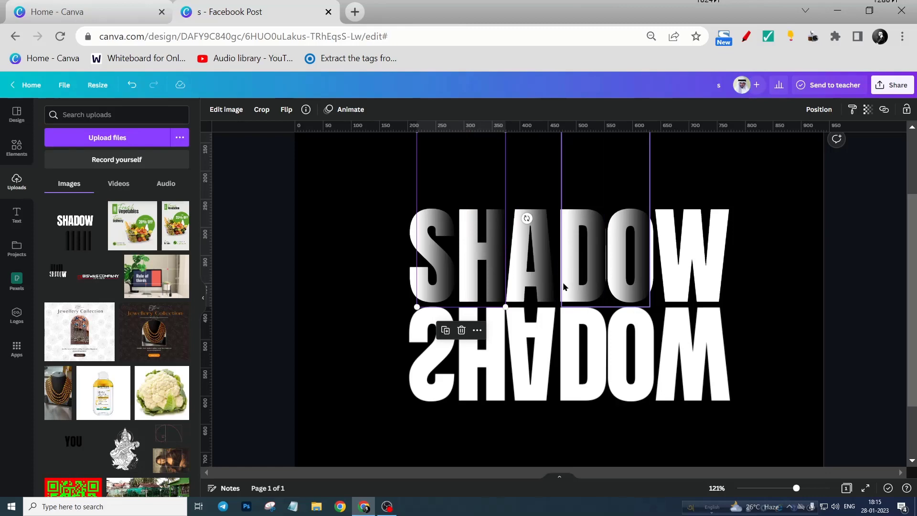
Nudge the gradient strips shading O and D slightly right until they cover the letters' right edges.
click(563, 286)
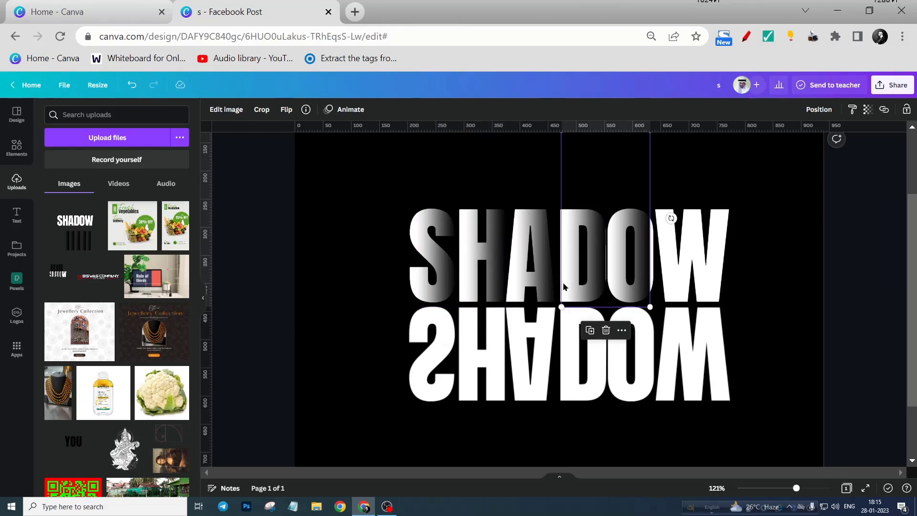
key(Right)
key(Left)
key(Right)
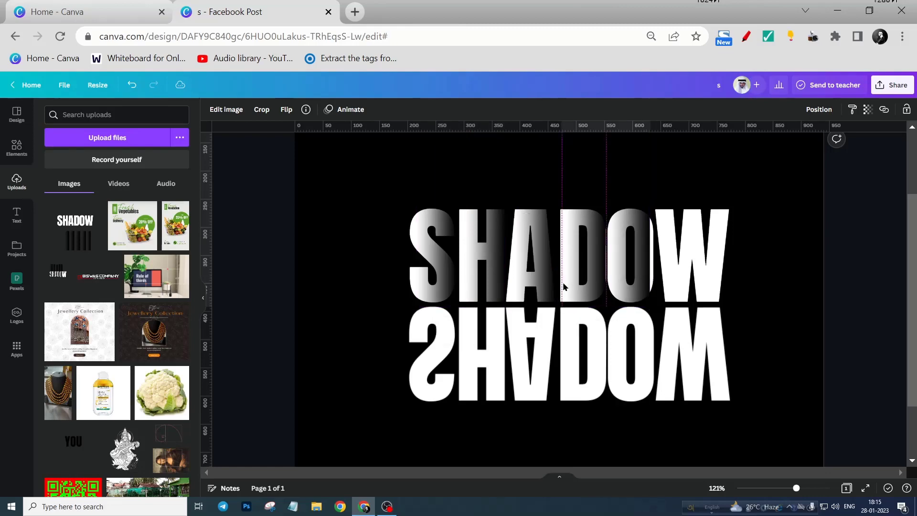
key(Right)
key(Right)
key(Right)
key(Right)
key(Right)
key(Right)
key(Right)
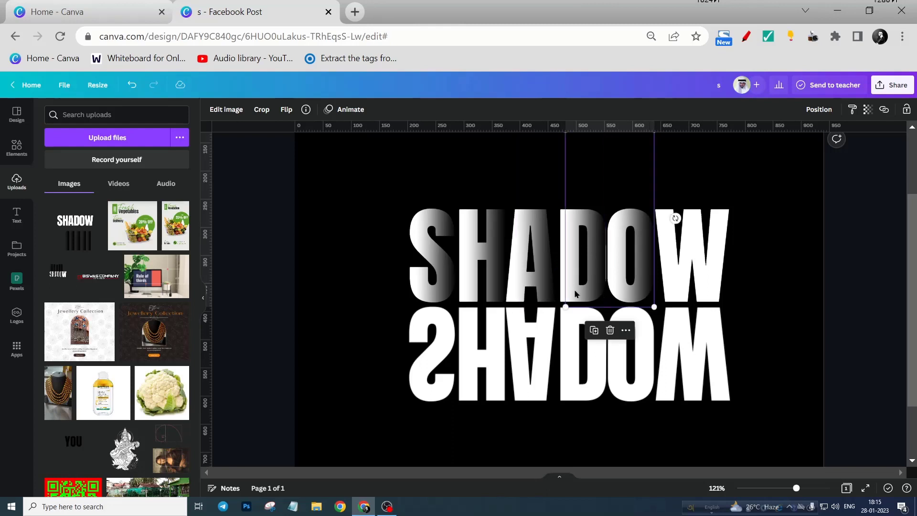
click(553, 215)
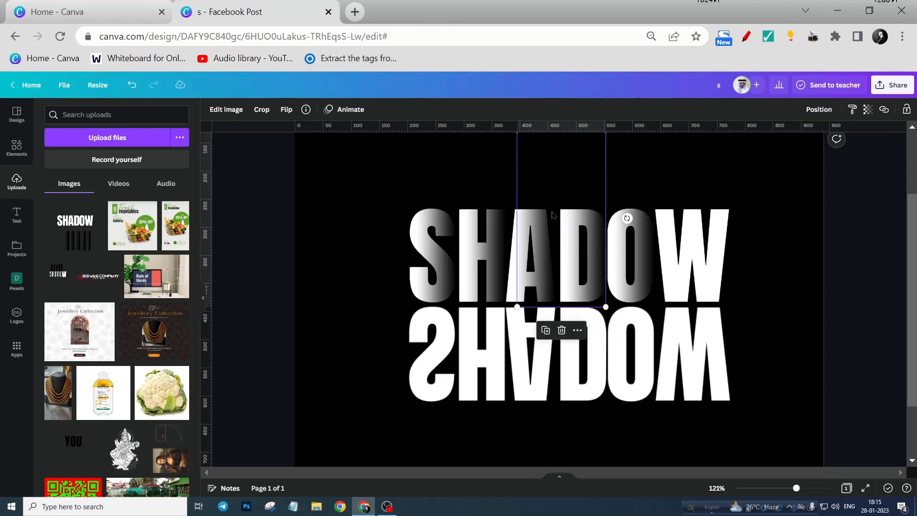
key(Right)
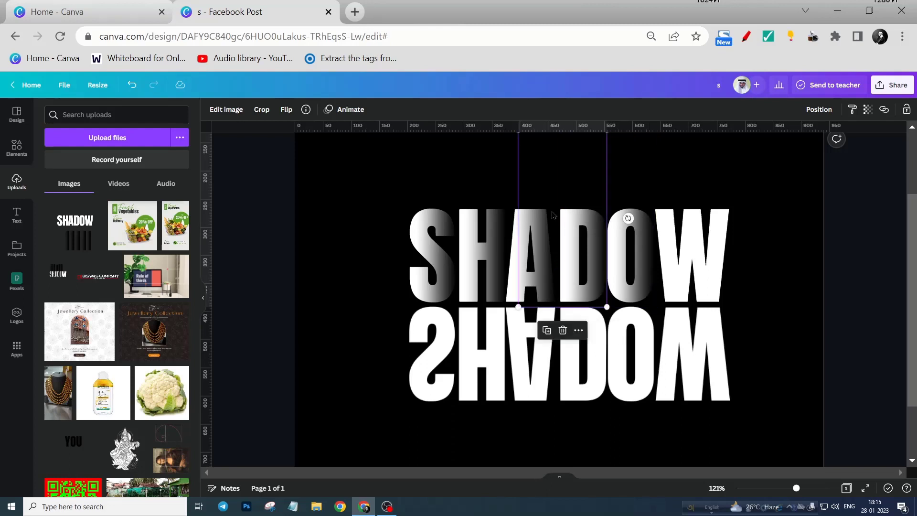
click(786, 274)
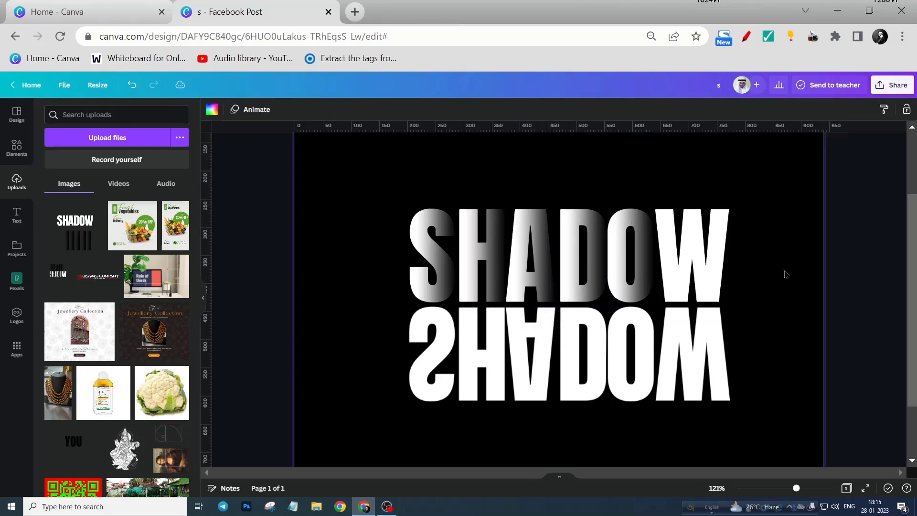
Add the horizontal black fade graphic from the shadow elements and enlarge it over the words so it darkens the reflection's lower part.
scroll(612, 311, down, 5)
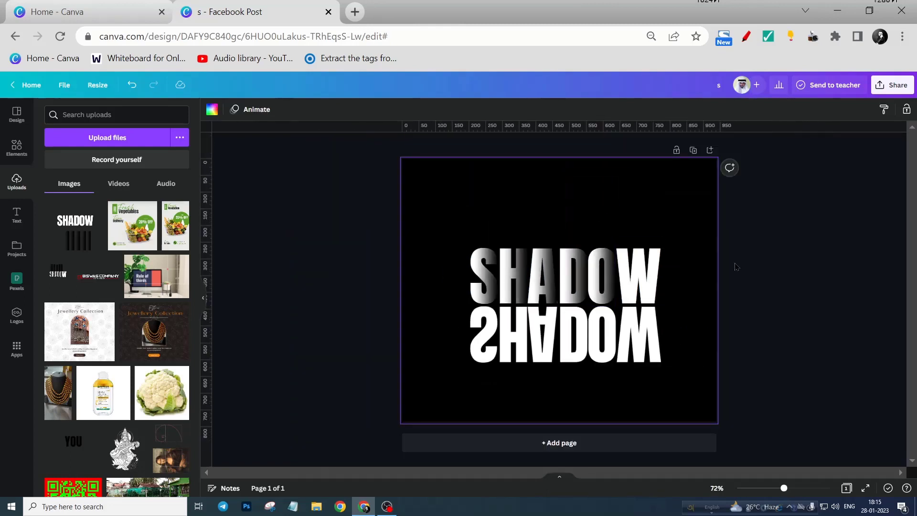
click(588, 358)
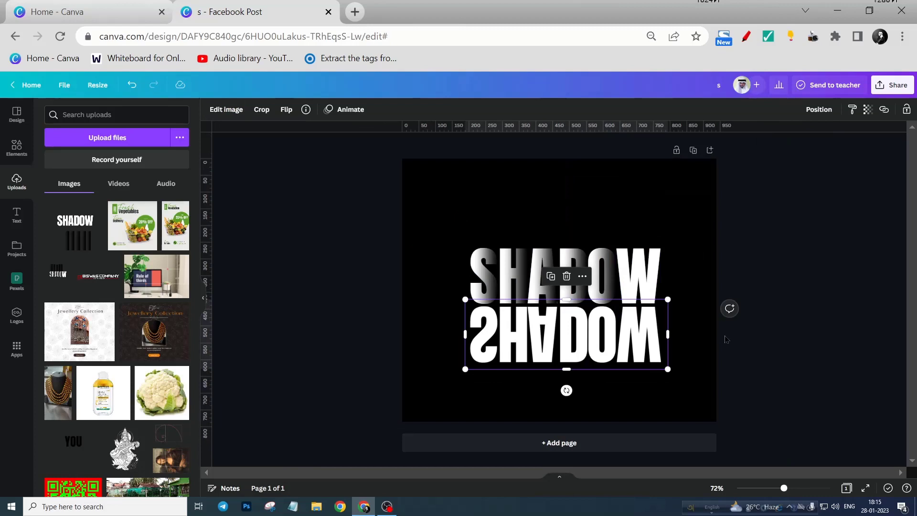
click(251, 157)
click(17, 148)
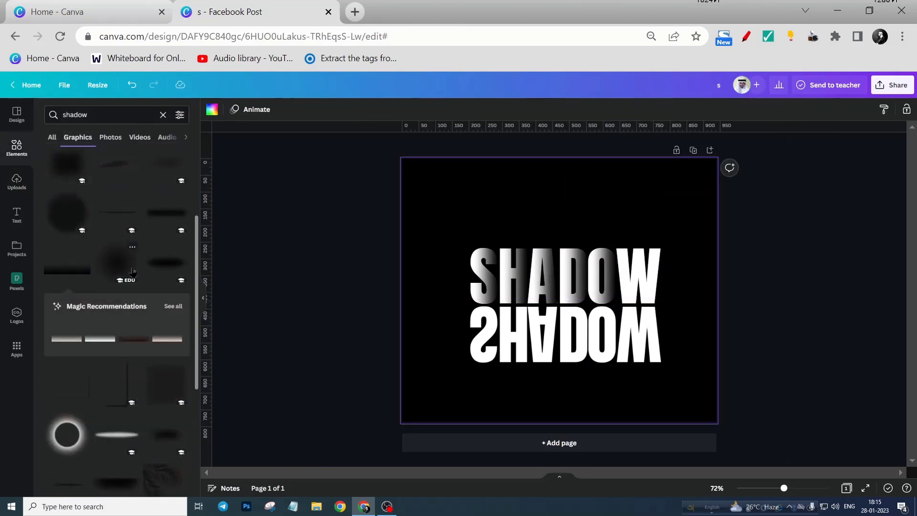
click(67, 271)
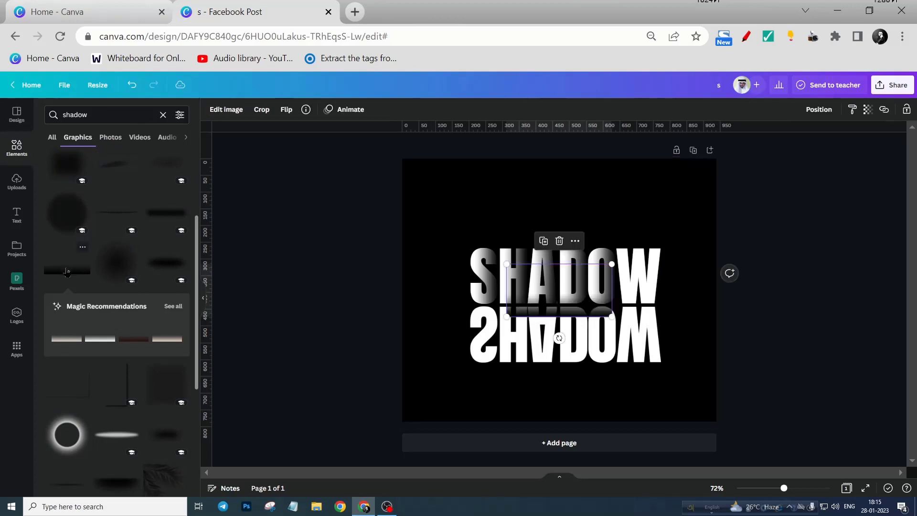
drag(574, 314, 672, 420)
drag(616, 400, 613, 339)
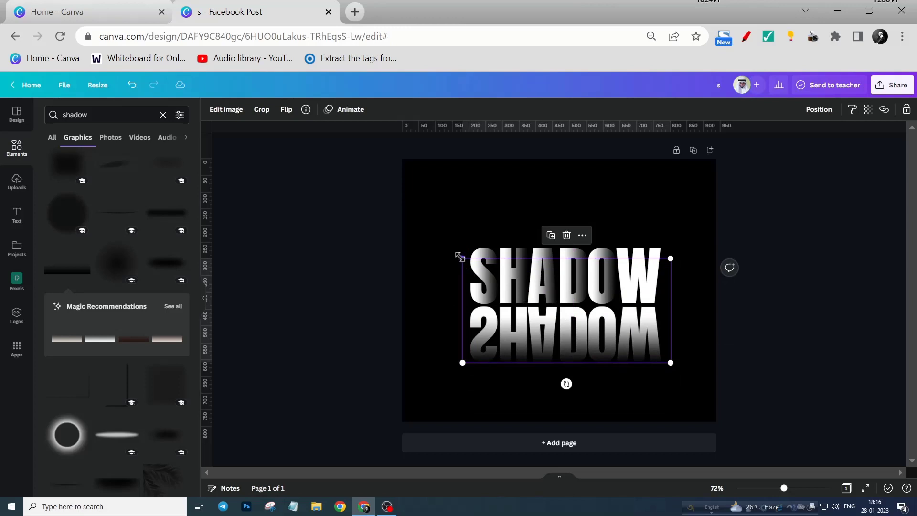
drag(461, 258, 399, 226)
drag(434, 350, 461, 350)
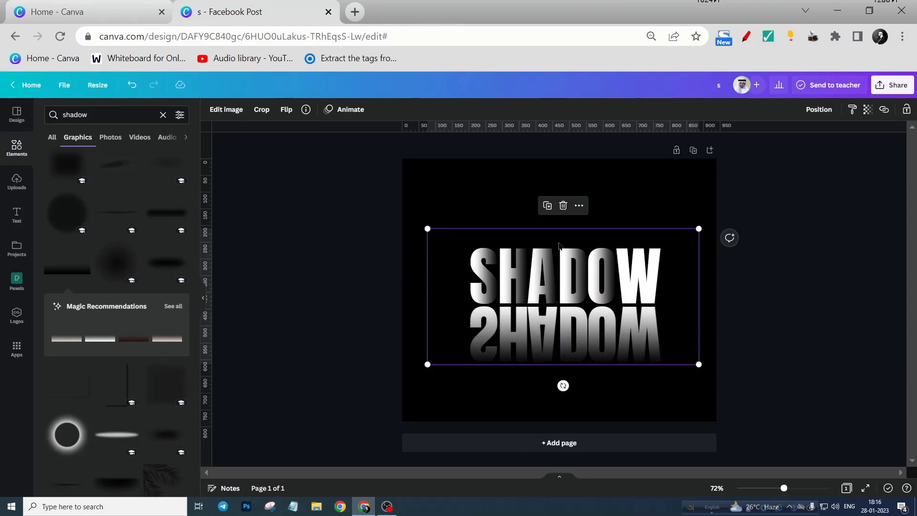
Duplicate the black fade overlay several times to deepen the fade on the reflection.
click(548, 205)
drag(590, 358, 583, 353)
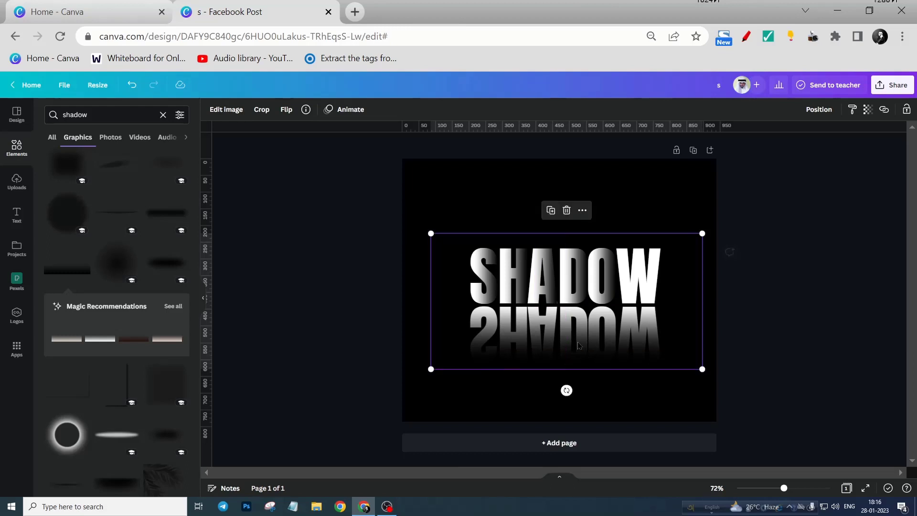
click(552, 213)
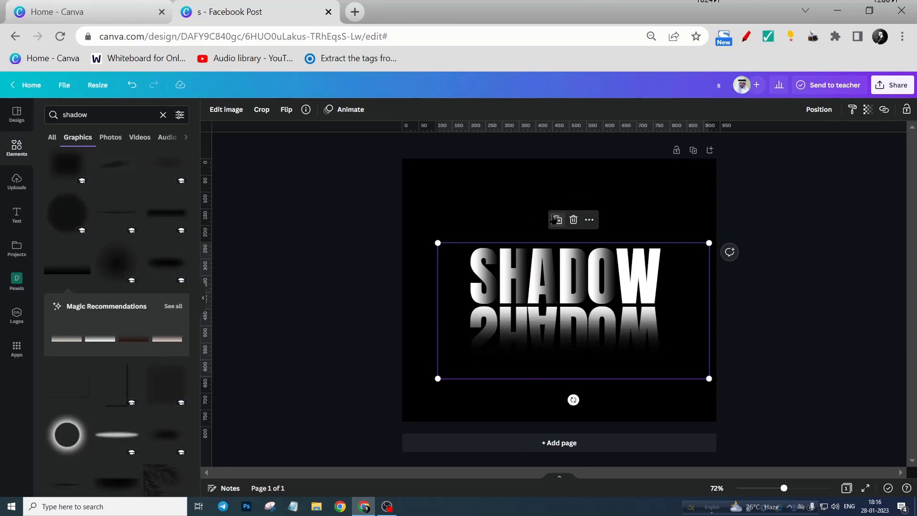
Select all the black fade overlays and align them with one another to the middle and center.
drag(440, 401, 455, 359)
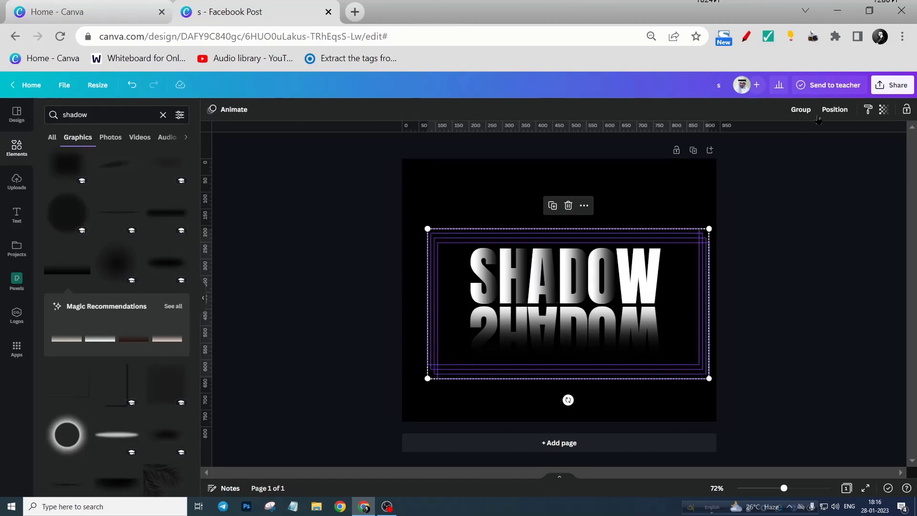
click(835, 110)
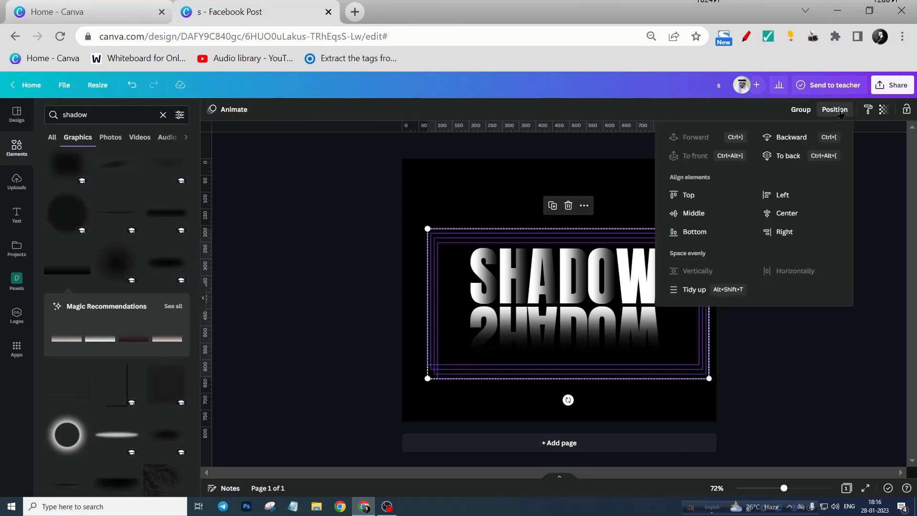
click(700, 216)
click(779, 217)
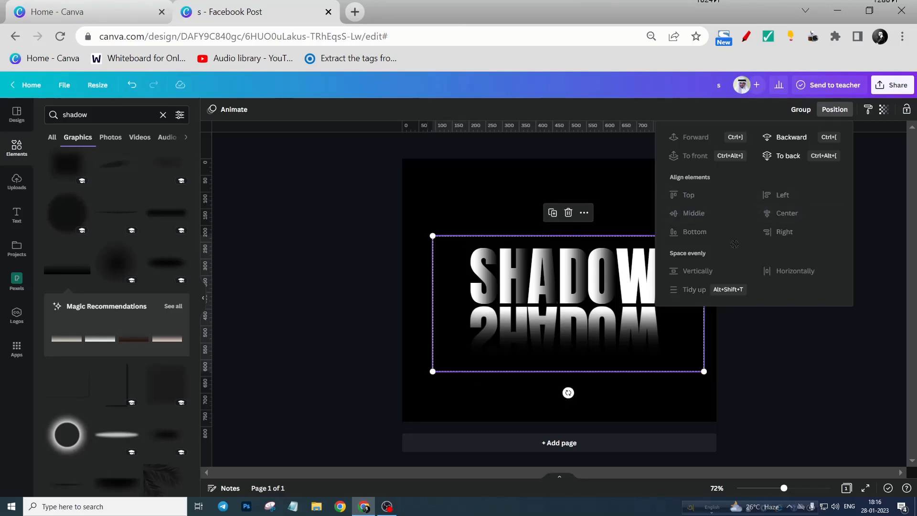
click(779, 344)
Enlarge the stacked fade overlays slightly and reposition them so the fade covers the lower part of the reflection.
mouse_move(693, 363)
mouse_down()
mouse_move(695, 349)
mouse_move(710, 366)
mouse_up()
drag(716, 371, 725, 380)
drag(699, 347, 682, 345)
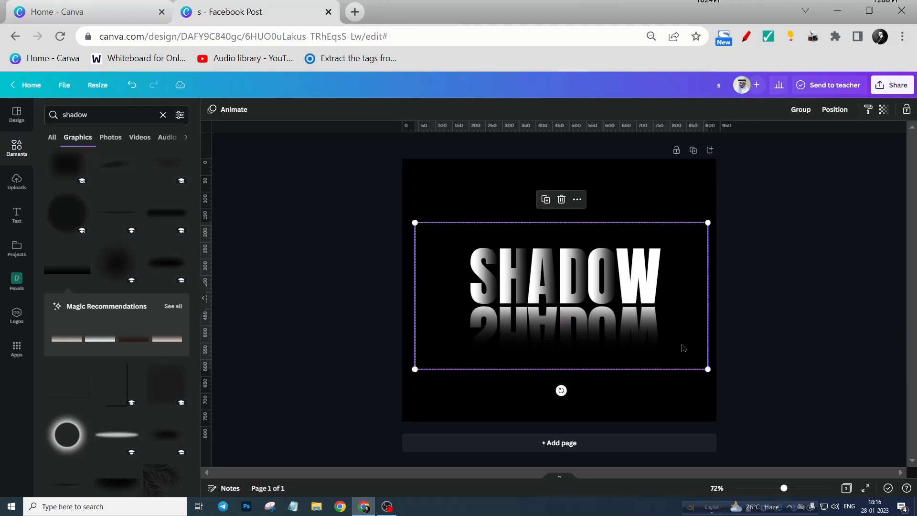
click(651, 389)
Select the lettering, reflection and overlays, move them slightly up the page, and view the design full screen.
drag(458, 184, 677, 401)
drag(628, 323, 625, 307)
click(691, 375)
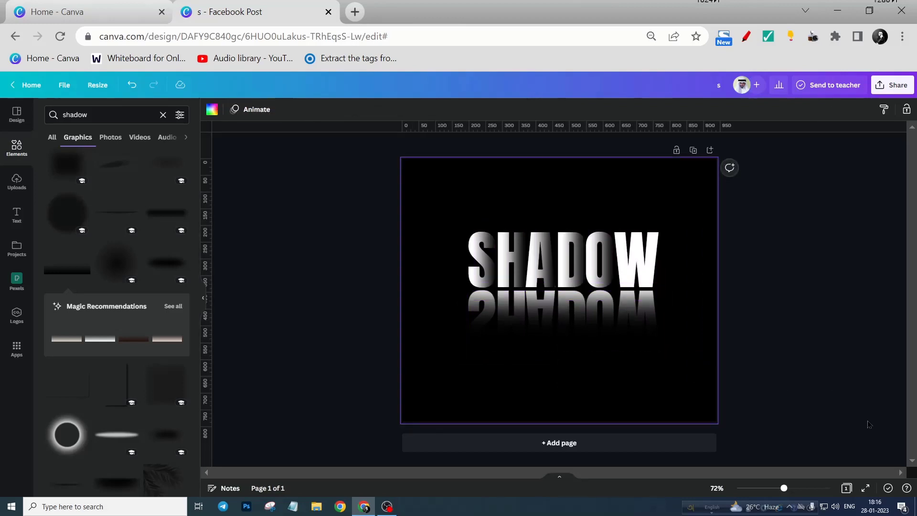
click(866, 488)
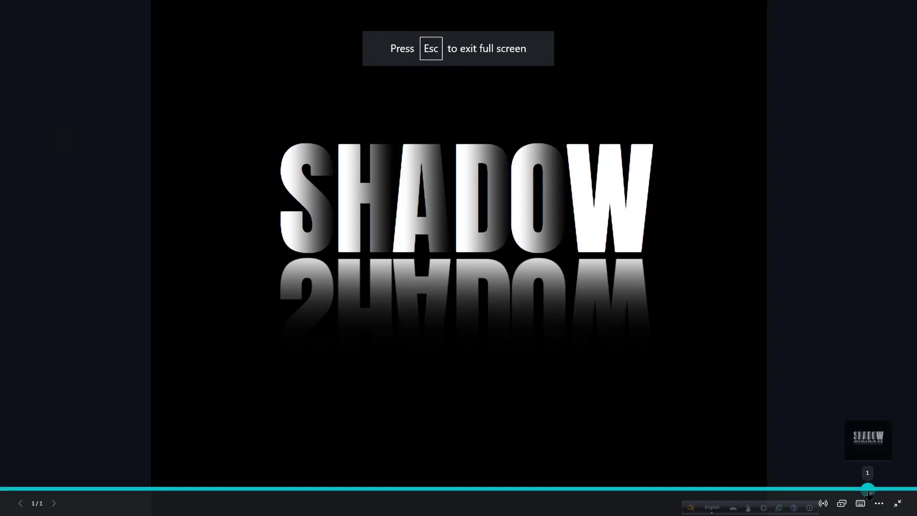